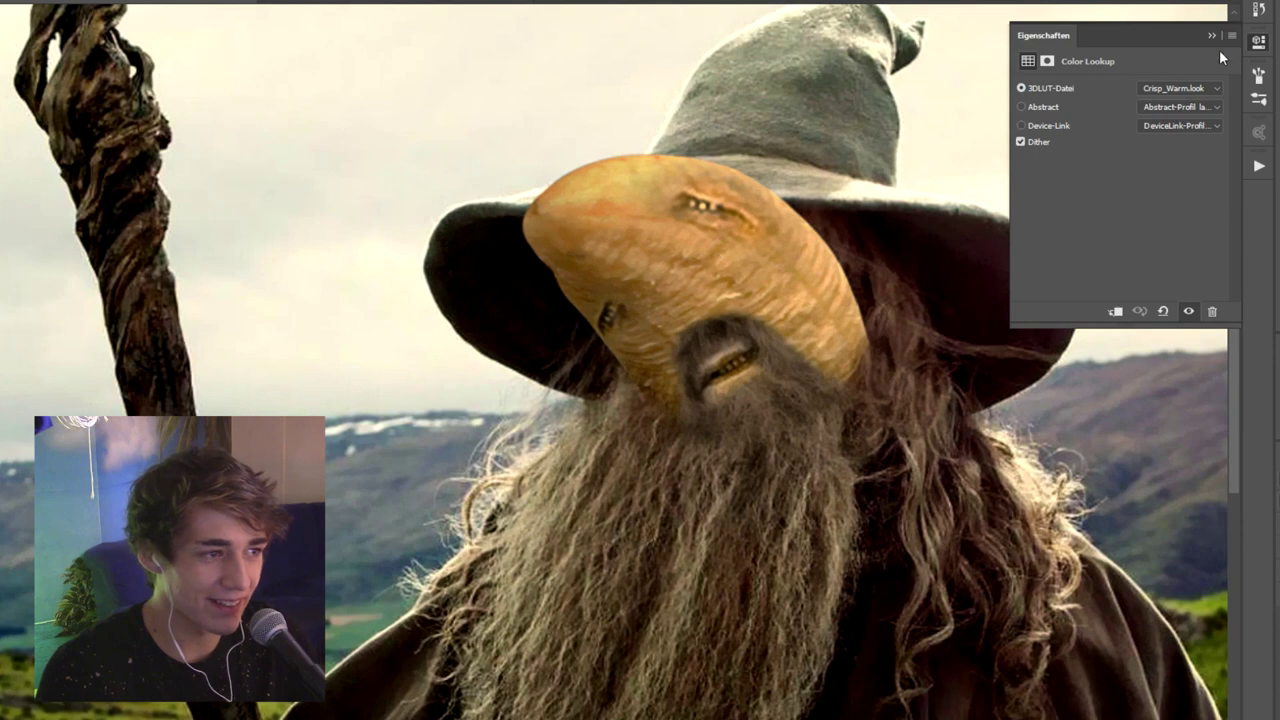
Collapse the Properties panel once the Crisp_Warm.look colour lookup is applied.
{"action": "left_click", "coordinate": [1212, 36]}
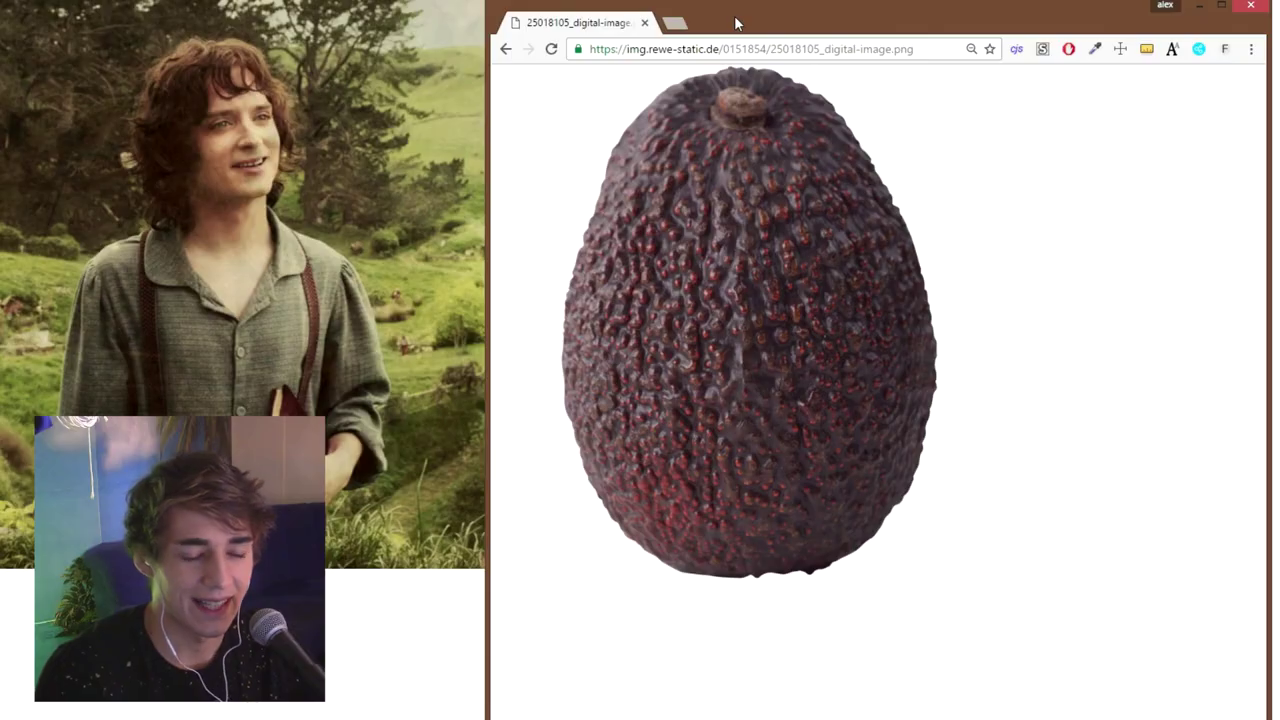
Place the avocado image window beside the Frodo picture.
{"action": "mouse_move", "coordinate": [770, 40]}
{"action": "left_mouse_down"}
{"action": "mouse_move", "coordinate": [738, 40]}
{"action": "mouse_move", "coordinate": [943, 60]}
{"action": "mouse_move", "coordinate": [315, 43]}
{"action": "left_mouse_up"}
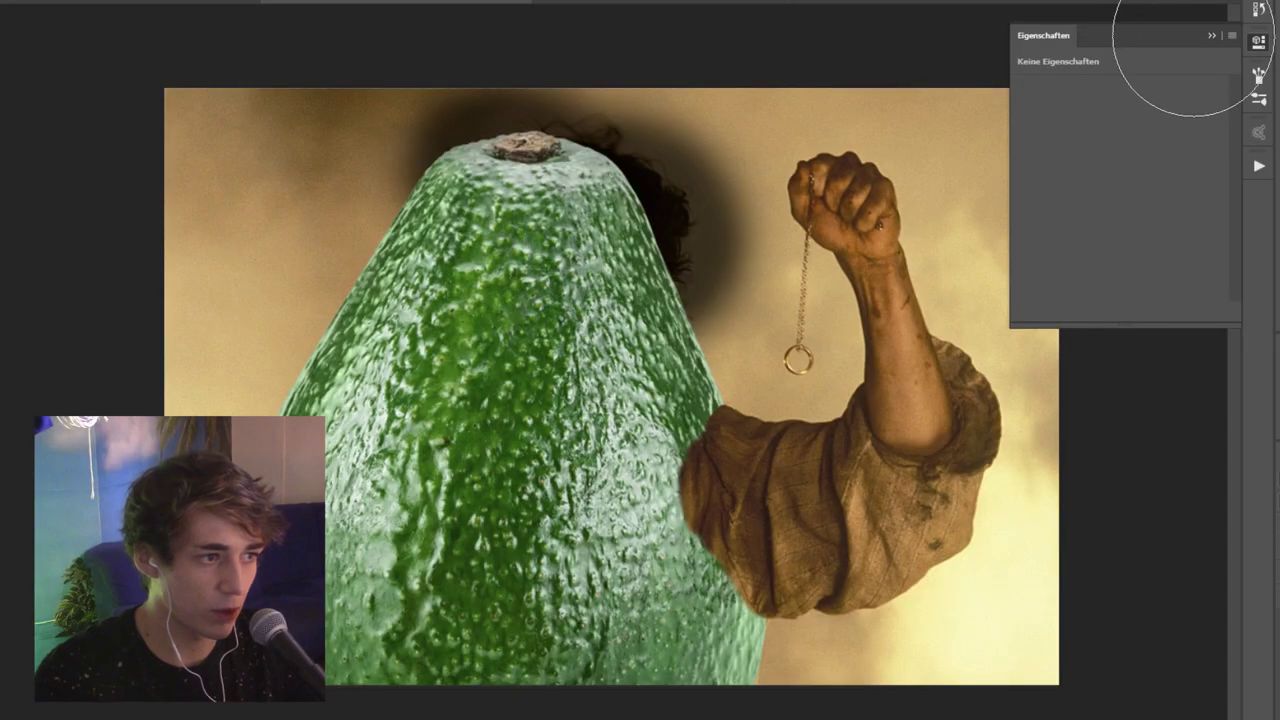
Brush the mask around the avocado top and stem, undoing any unwanted dark shading.
{"action": "left_click_drag", "start_coordinate": [663, 132], "coordinate": [882, 117]}
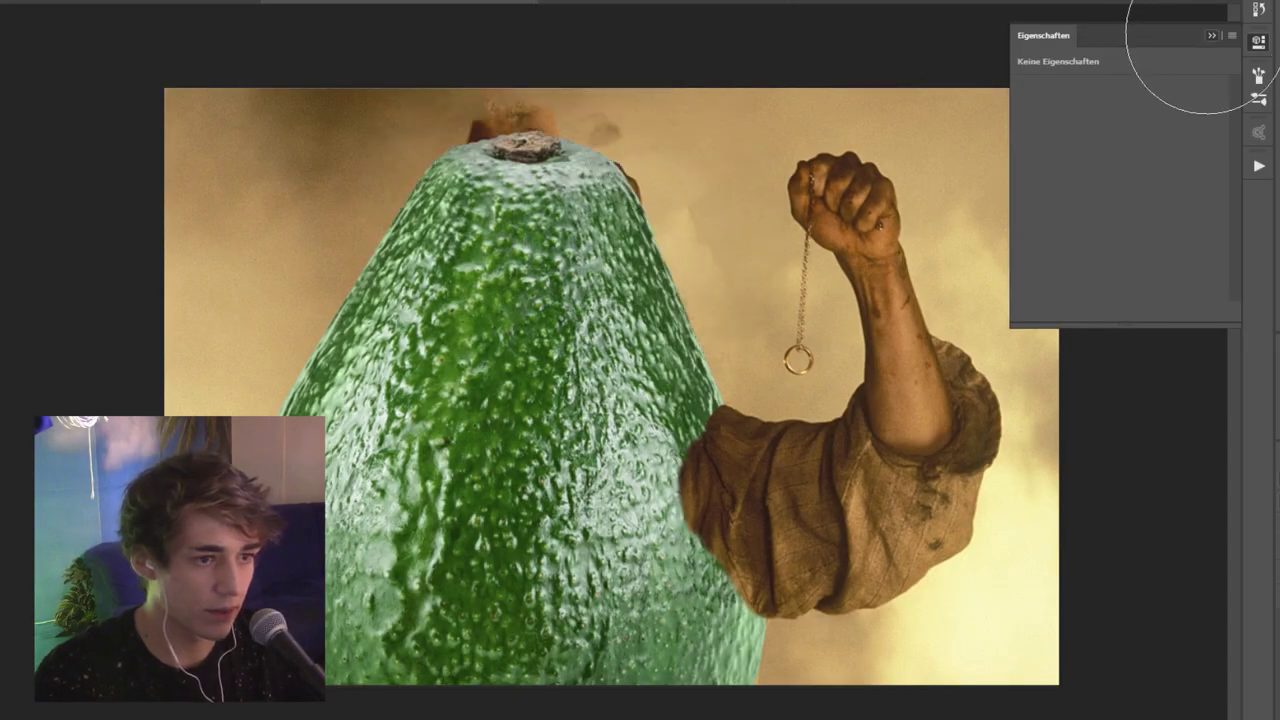
{"action": "mouse_move", "coordinate": [620, 130]}
{"action": "left_mouse_down"}
{"action": "mouse_move", "coordinate": [586, 157]}
{"action": "mouse_move", "coordinate": [540, 110]}
{"action": "mouse_move", "coordinate": [686, 214]}
{"action": "mouse_move", "coordinate": [545, 250]}
{"action": "left_mouse_up"}
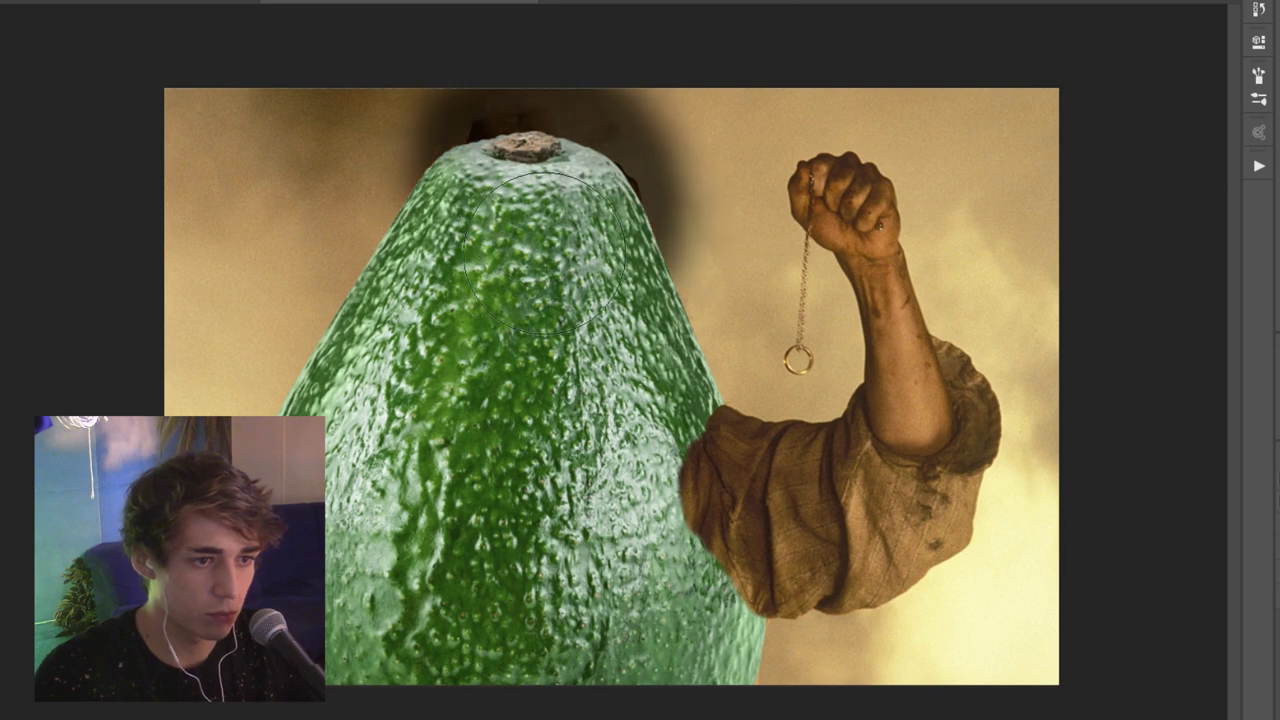
{"action": "key", "text": "ctrl+z"}
{"action": "left_click_drag", "start_coordinate": [540, 160], "coordinate": [486, 145]}
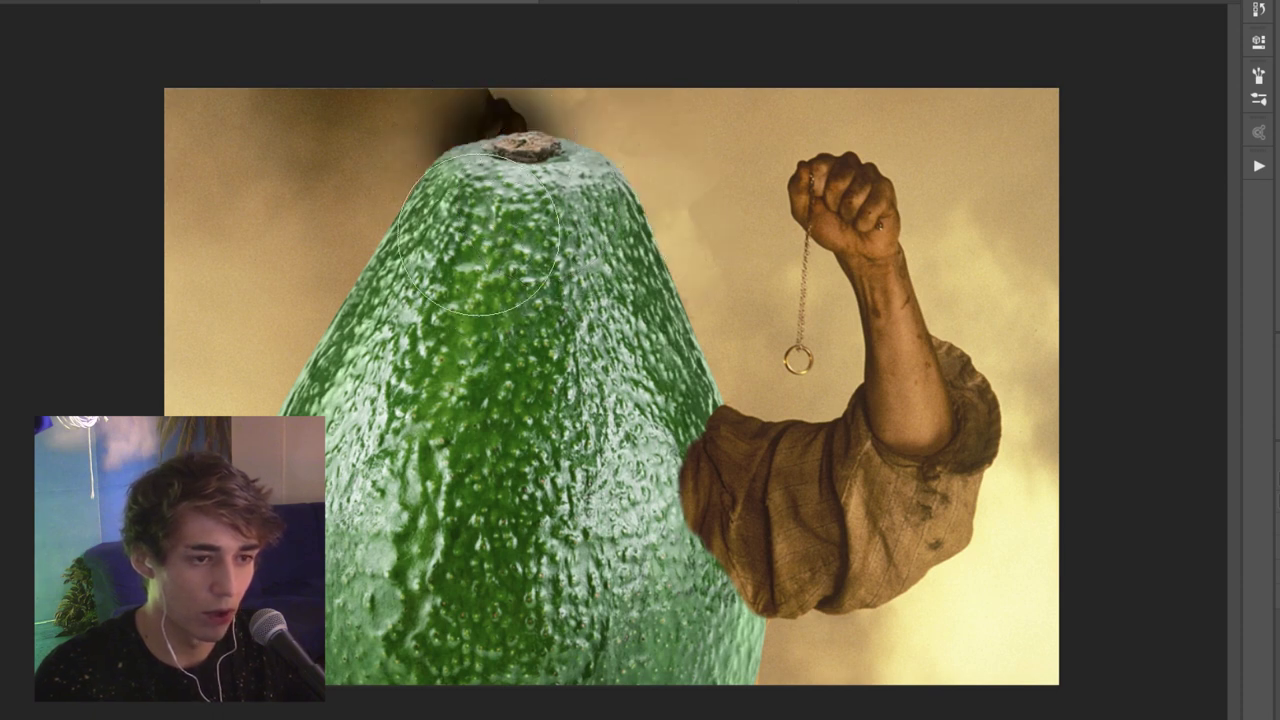
{"action": "left_click_drag", "start_coordinate": [478, 235], "coordinate": [500, 188]}
{"action": "key", "text": "ctrl+z"}
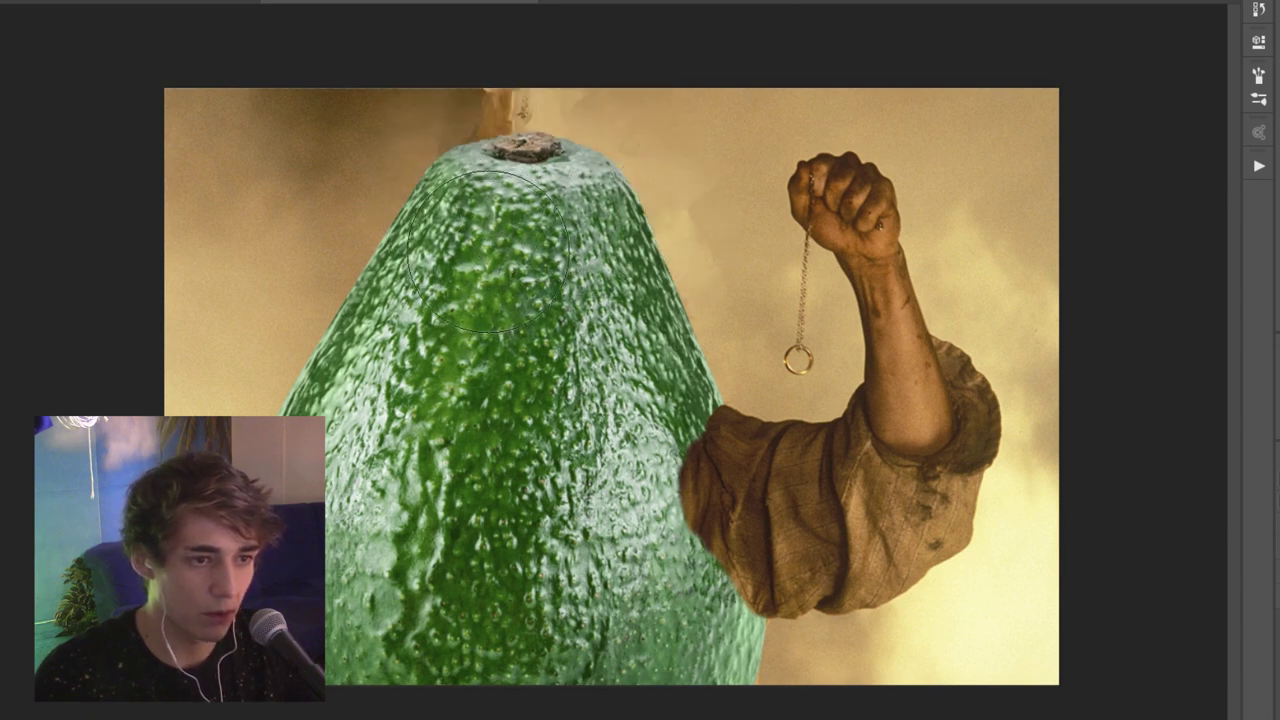
{"action": "left_click_drag", "start_coordinate": [498, 235], "coordinate": [516, 208]}
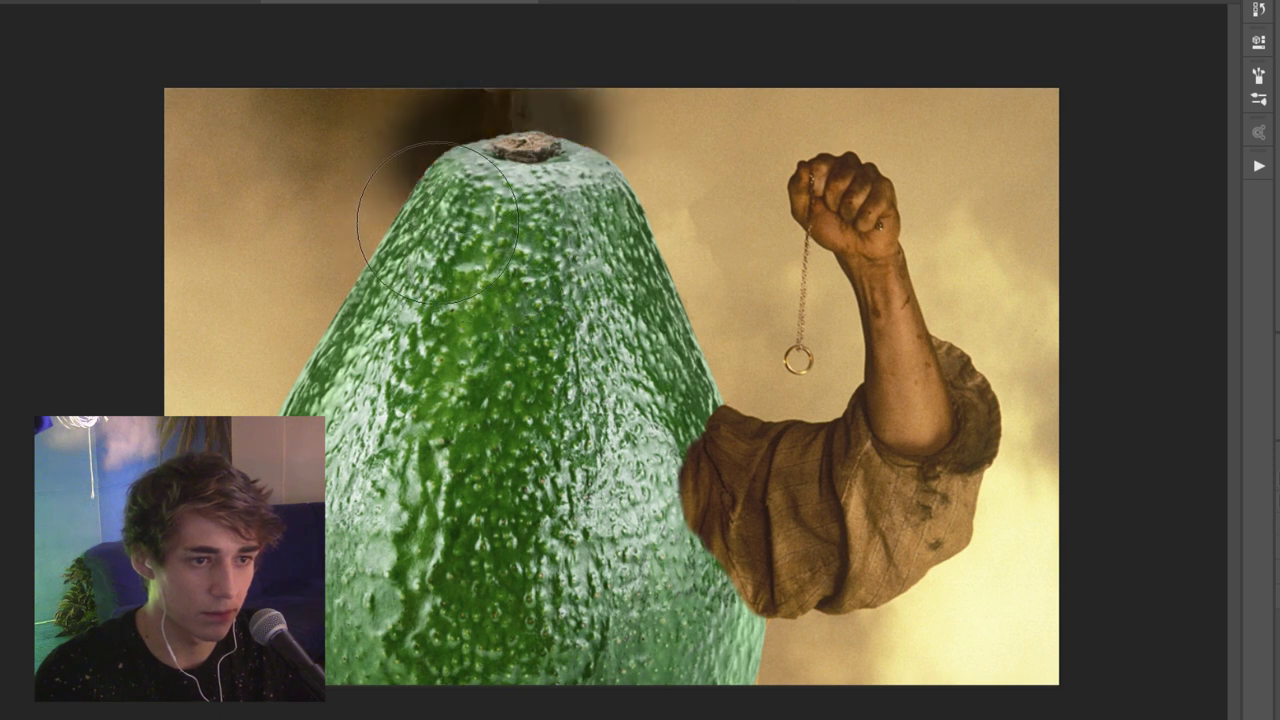
{"action": "key", "text": "ctrl+z"}
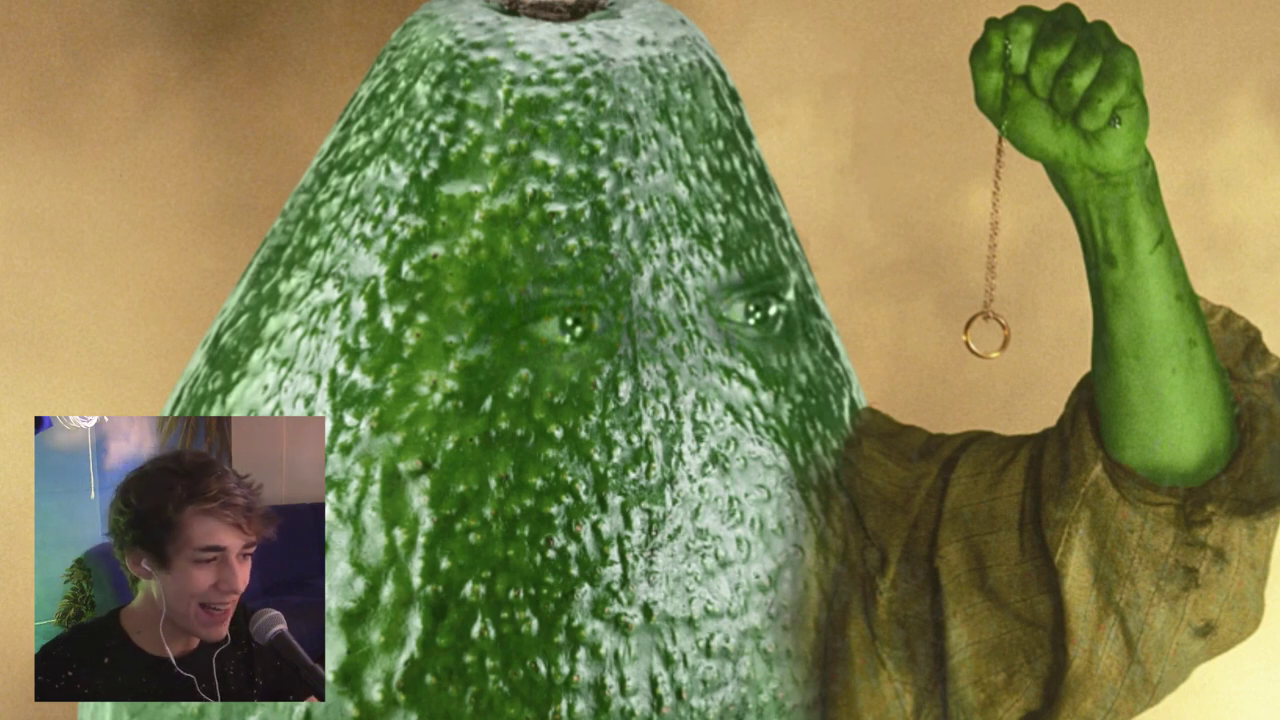
Paint a mouth on the avocado face and warp two cucumber pieces into fingers.
{"action": "mouse_move", "coordinate": [600, 480]}
{"action": "left_mouse_down"}
{"action": "mouse_move", "coordinate": [823, 634]}
{"action": "mouse_move", "coordinate": [523, 606]}
{"action": "mouse_move", "coordinate": [490, 497]}
{"action": "left_mouse_up"}
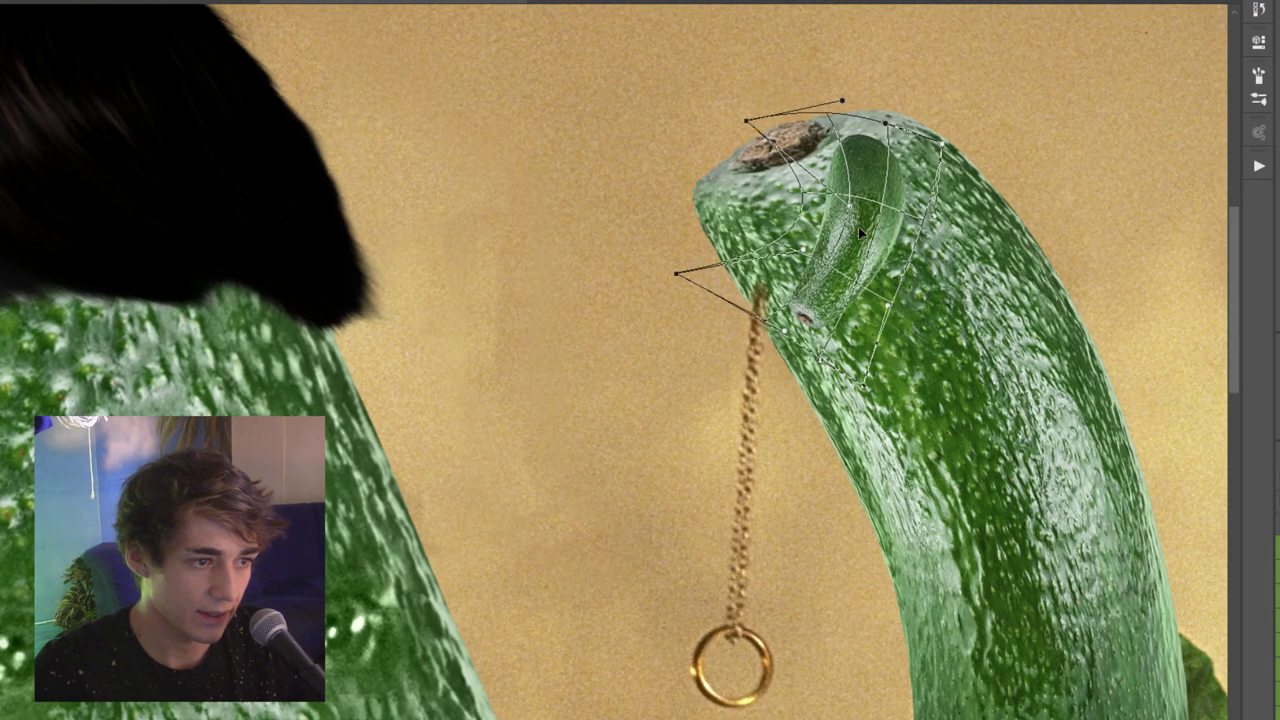
{"action": "mouse_move", "coordinate": [860, 232]}
{"action": "left_mouse_down"}
{"action": "mouse_move", "coordinate": [778, 140]}
{"action": "mouse_move", "coordinate": [800, 172]}
{"action": "left_mouse_up"}
{"action": "mouse_move", "coordinate": [696, 165]}
{"action": "left_mouse_down"}
{"action": "mouse_move", "coordinate": [660, 178]}
{"action": "mouse_move", "coordinate": [755, 180]}
{"action": "left_mouse_up"}
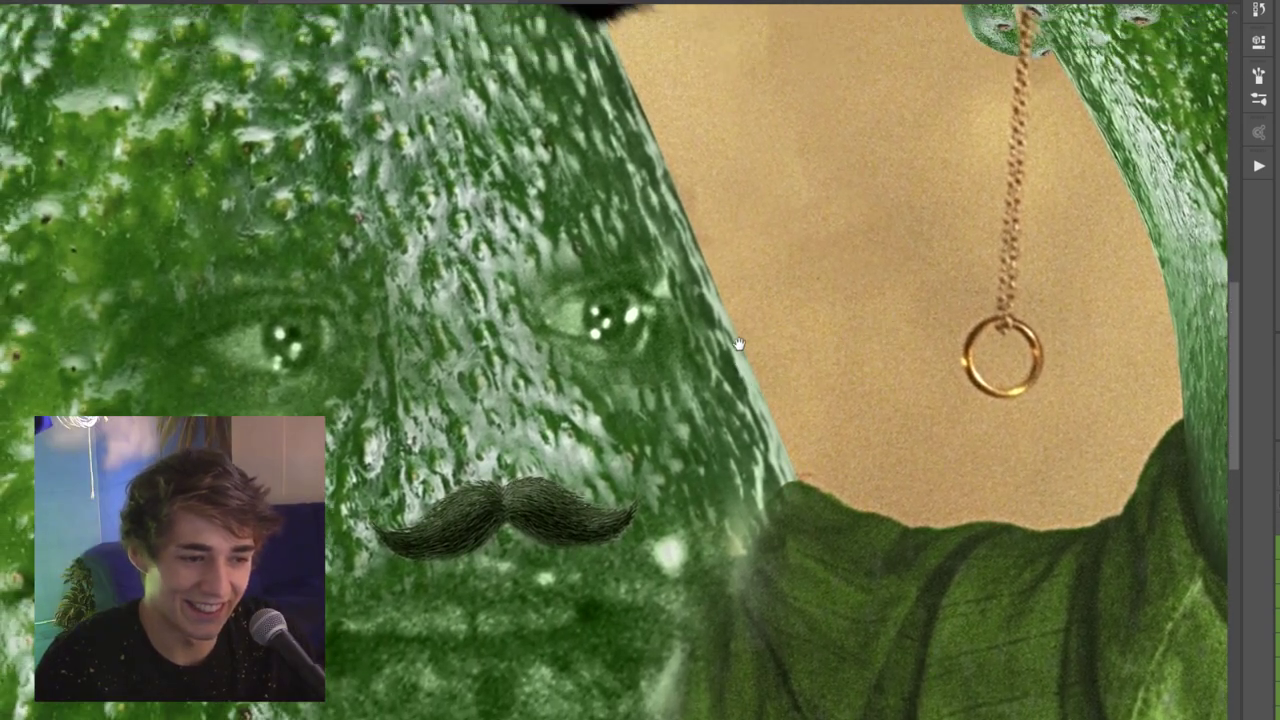
Zoom in on the avocado head, shrink the brush, and paint curly texture into the black hair.
{"action": "scroll", "coordinate": [738, 344], "scroll_direction": "down", "scroll_amount": 2}
{"action": "left_click_drag", "start_coordinate": [603, 257], "coordinate": [633, 358]}
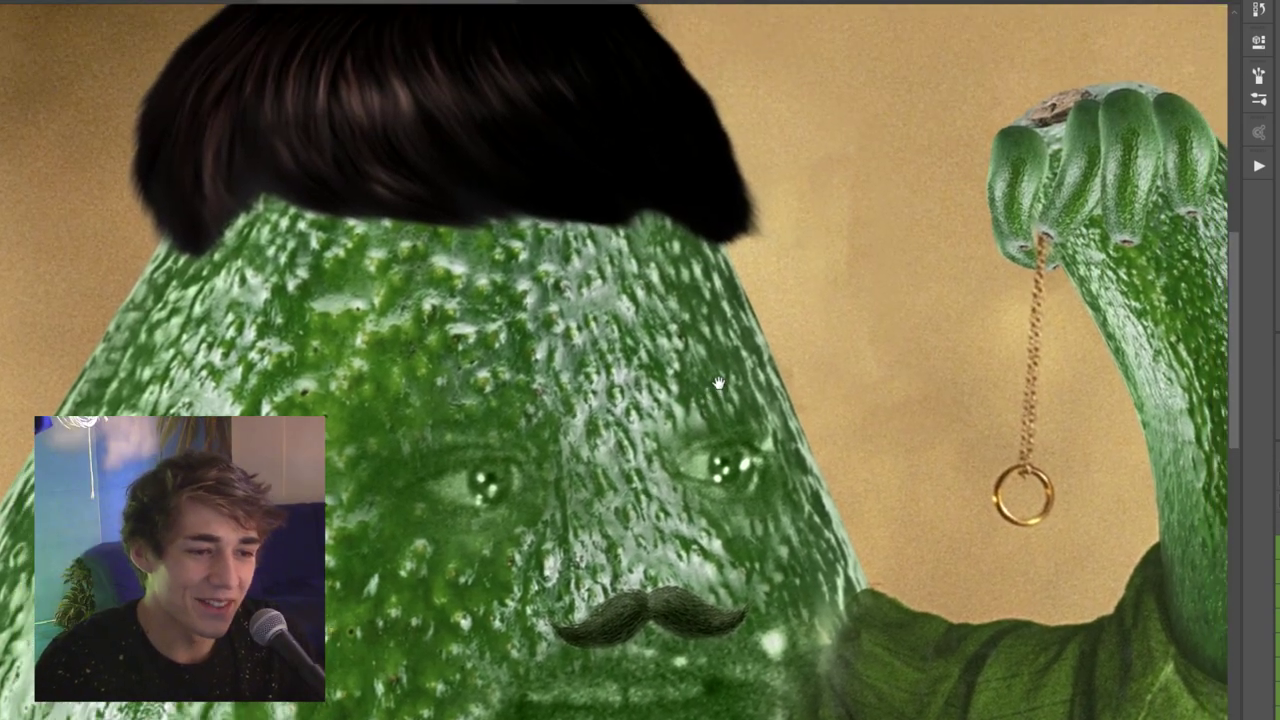
{"action": "scroll", "coordinate": [514, 386], "scroll_direction": "up", "scroll_amount": 2}
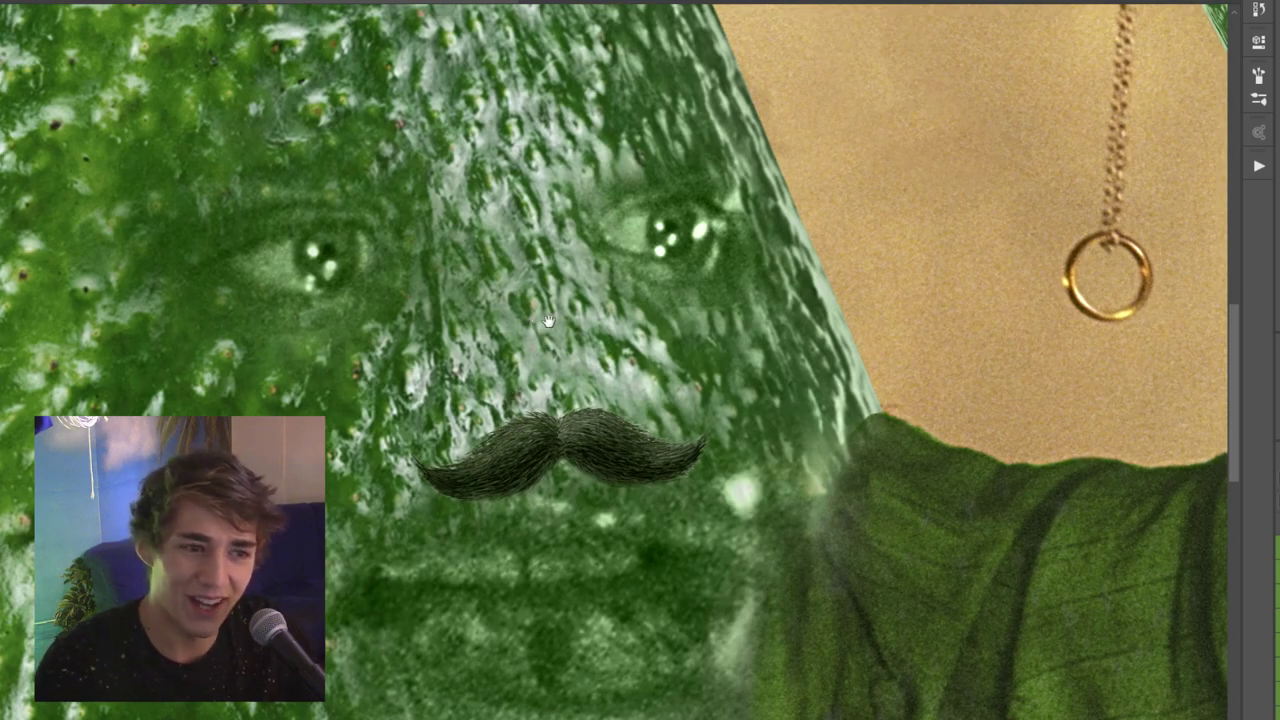
{"action": "scroll", "coordinate": [838, 220], "scroll_direction": "down", "scroll_amount": 3}
{"action": "scroll", "coordinate": [838, 260], "scroll_direction": "down", "scroll_amount": 2}
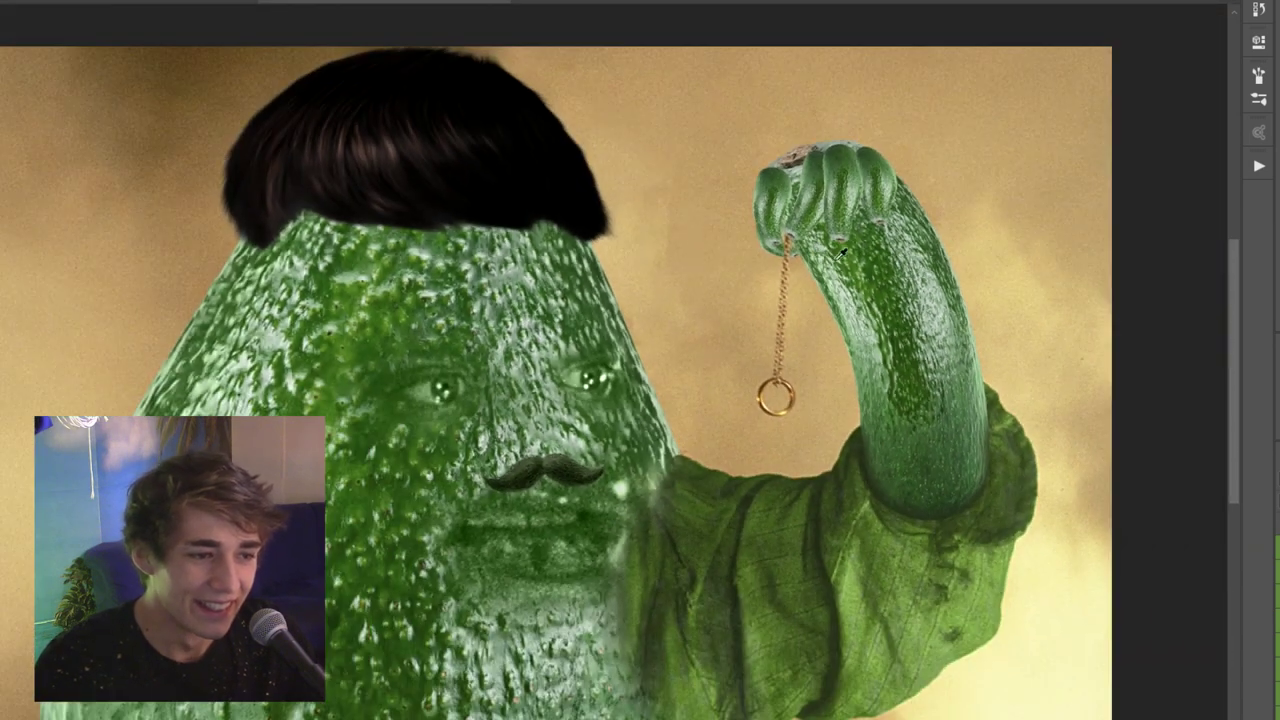
{"action": "scroll", "coordinate": [838, 290], "scroll_direction": "down", "scroll_amount": 1}
{"action": "scroll", "coordinate": [830, 320], "scroll_direction": "up", "scroll_amount": 2}
{"action": "scroll", "coordinate": [820, 350], "scroll_direction": "down", "scroll_amount": 2}
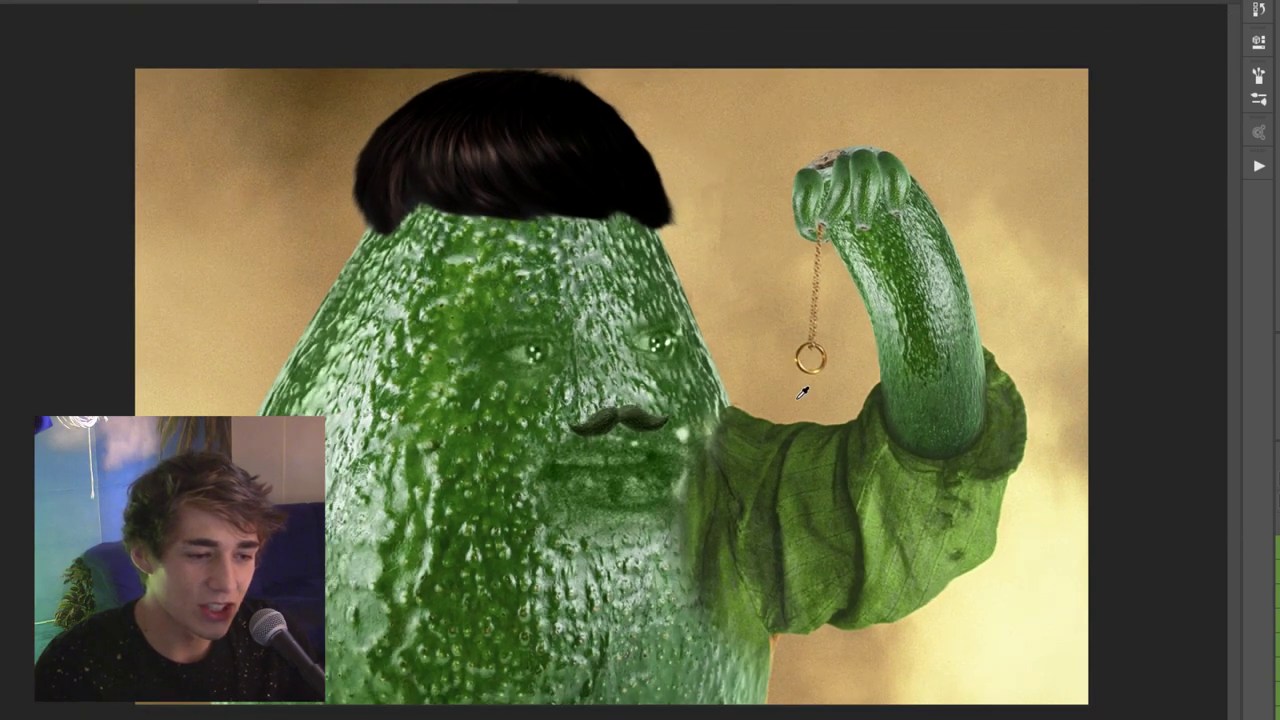
{"action": "scroll", "coordinate": [802, 393], "scroll_direction": "up", "scroll_amount": 2}
{"action": "scroll", "coordinate": [802, 393], "scroll_direction": "down", "scroll_amount": 1}
{"action": "scroll", "coordinate": [790, 398], "scroll_direction": "down", "scroll_amount": 1}
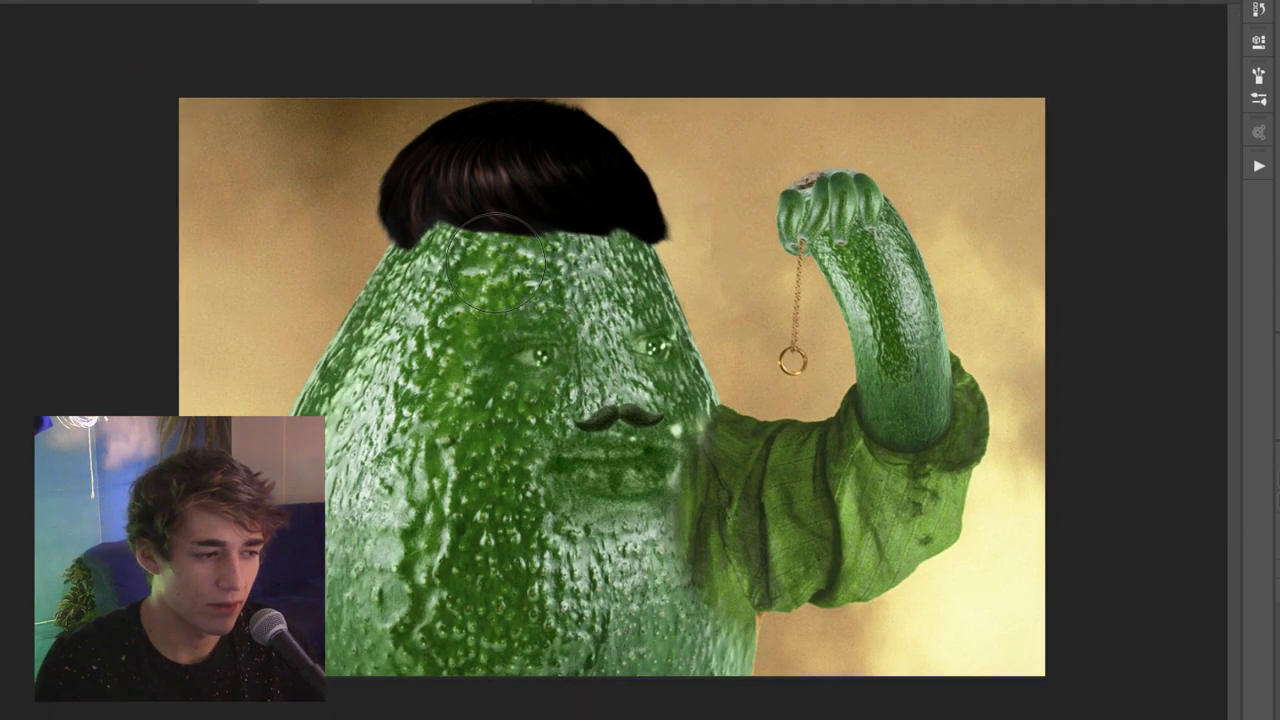
{"action": "key", "text": "ctrl+plus"}
{"action": "key", "text": "ctrl+plus"}
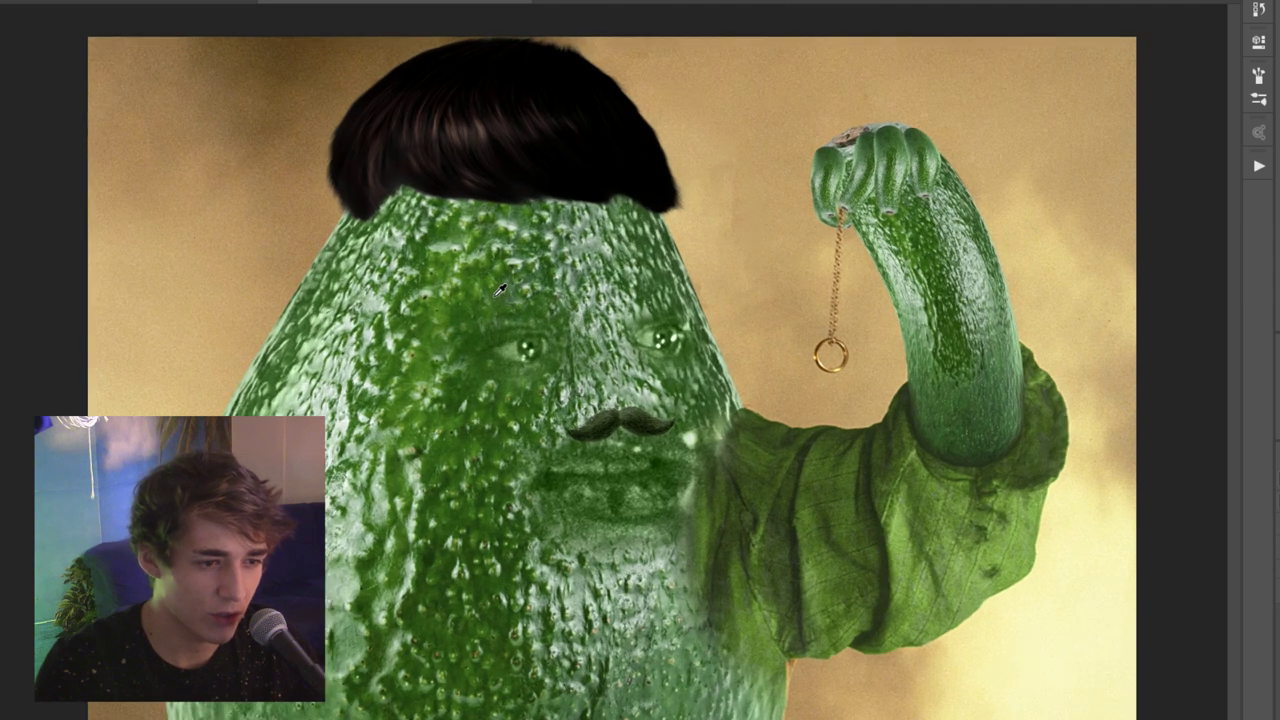
{"action": "left_click_drag", "start_coordinate": [497, 214], "coordinate": [490, 202]}
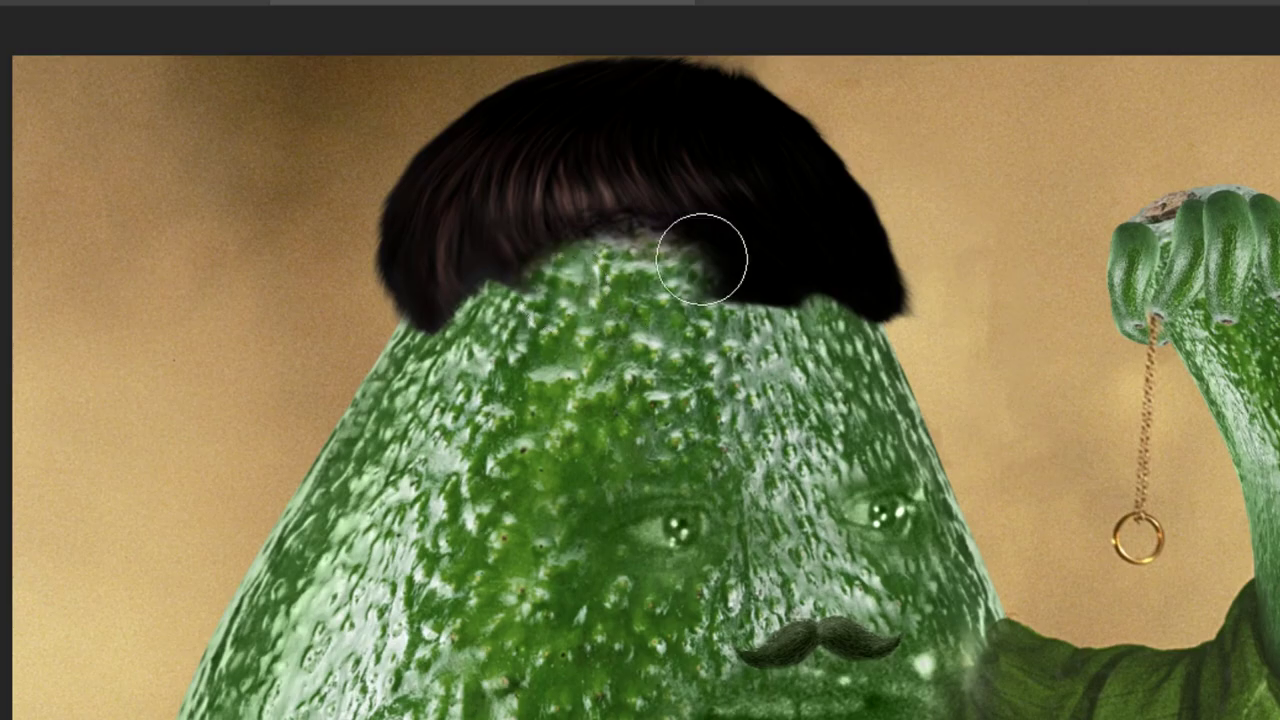
{"action": "mouse_move", "coordinate": [714, 194]}
{"action": "left_mouse_down"}
{"action": "mouse_move", "coordinate": [487, 140]}
{"action": "mouse_move", "coordinate": [849, 249]}
{"action": "mouse_move", "coordinate": [990, 320]}
{"action": "left_mouse_up"}
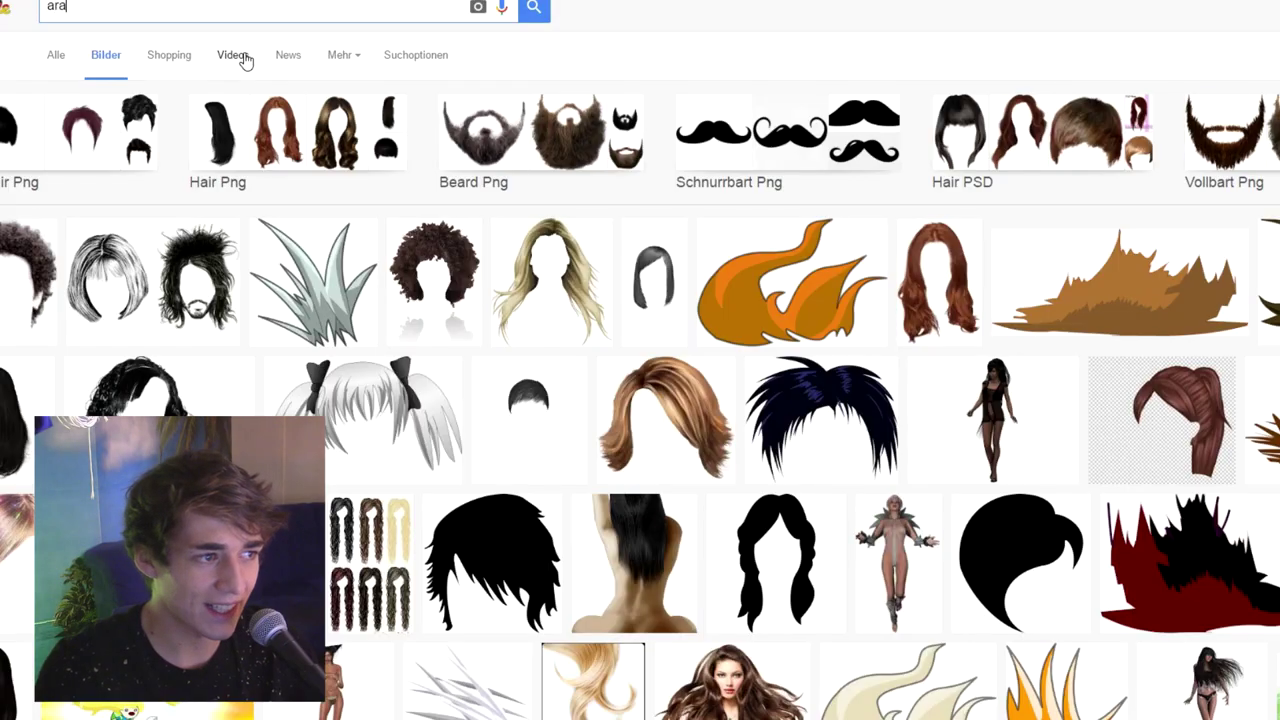
Search Google Images for 'aragorn' and open a full-size result.
{"action": "type", "text": "gorn"}
{"action": "key", "text": "Return"}
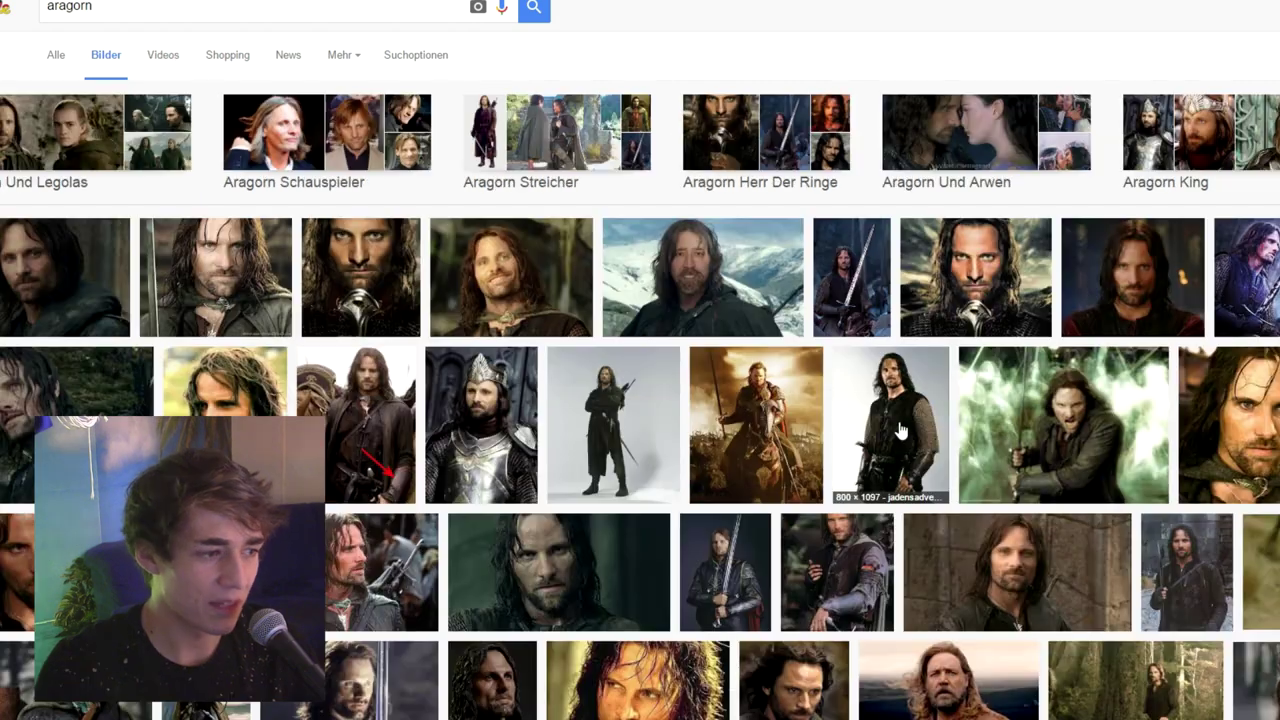
{"action": "left_click", "coordinate": [902, 440]}
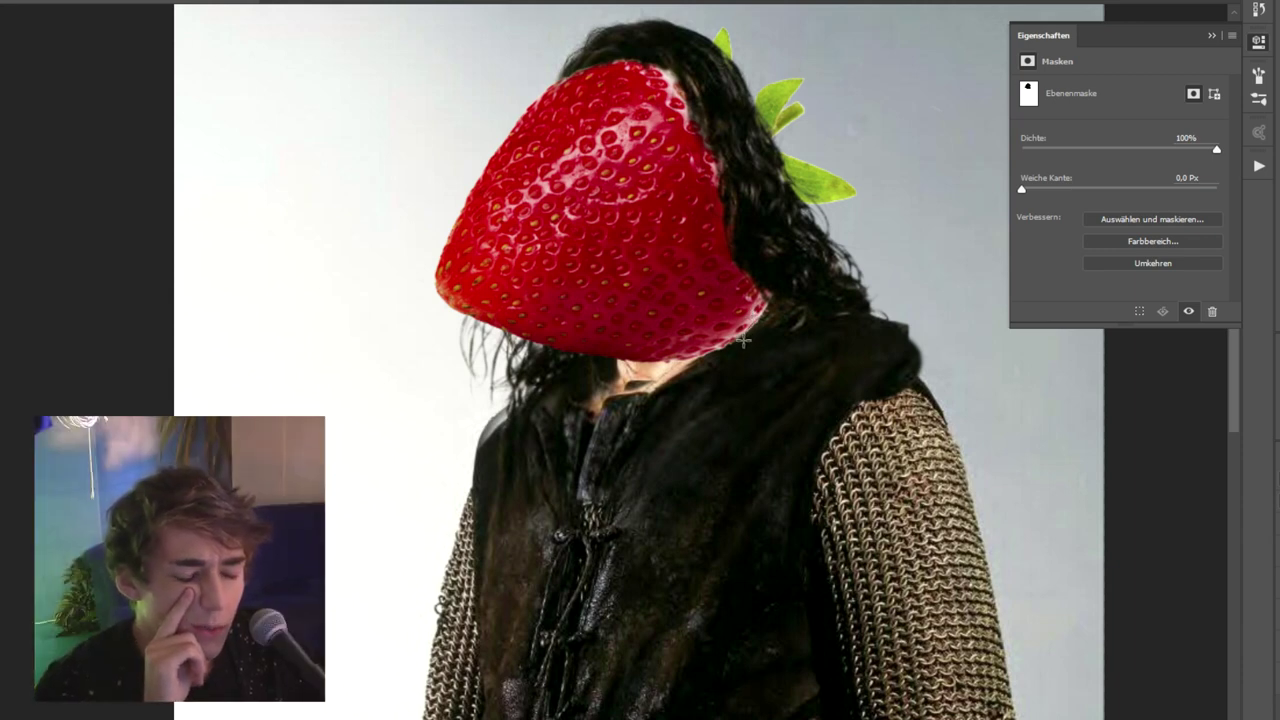
Zoom in on the head and rotate the strawberry layer with Free Transform to fit it.
{"action": "left_click", "coordinate": [743, 341]}
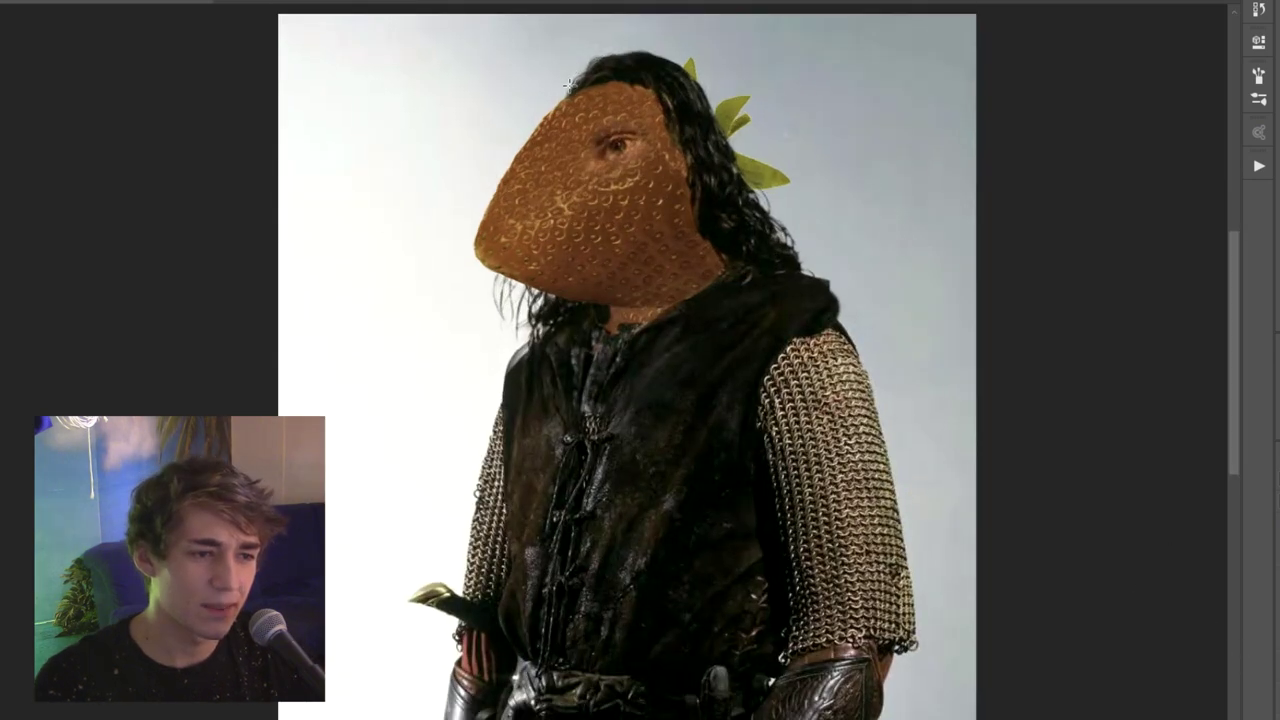
{"action": "scroll", "coordinate": [567, 89], "scroll_direction": "up", "scroll_amount": 1}
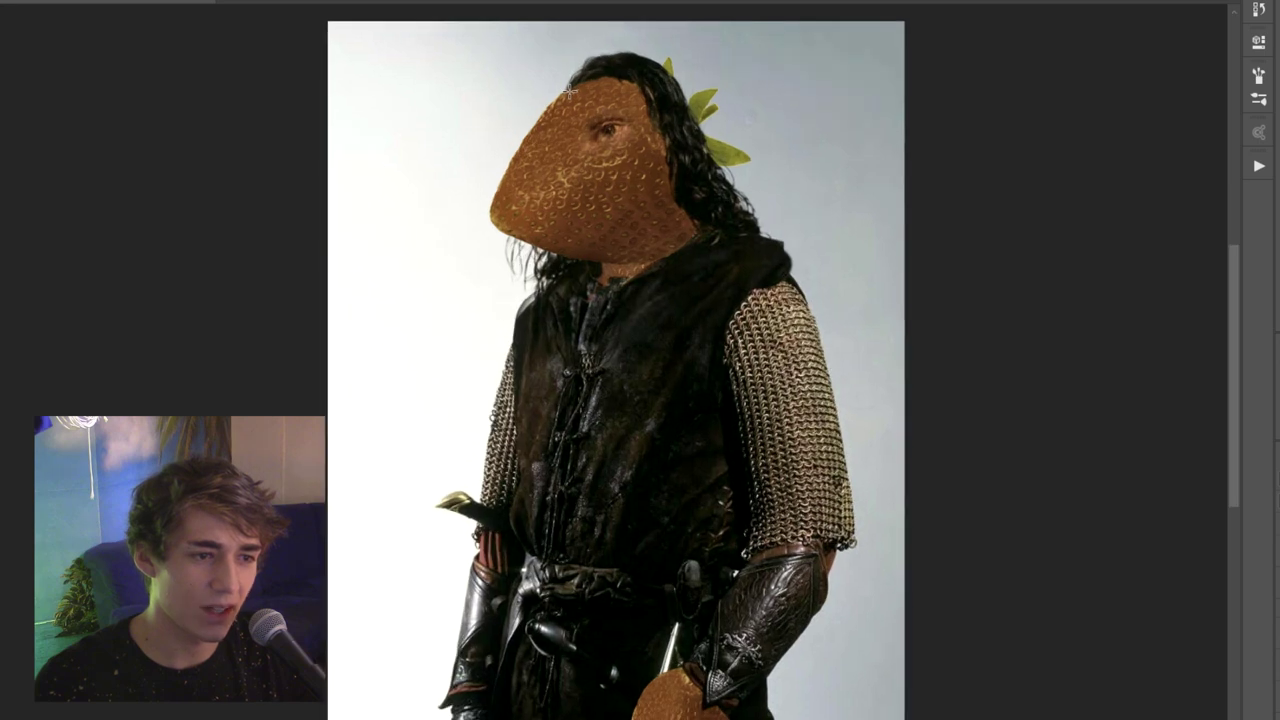
{"action": "scroll", "coordinate": [567, 89], "scroll_direction": "up", "scroll_amount": 2}
{"action": "scroll", "coordinate": [575, 95], "scroll_direction": "up", "scroll_amount": 2}
{"action": "scroll", "coordinate": [584, 103], "scroll_direction": "up", "scroll_amount": 1}
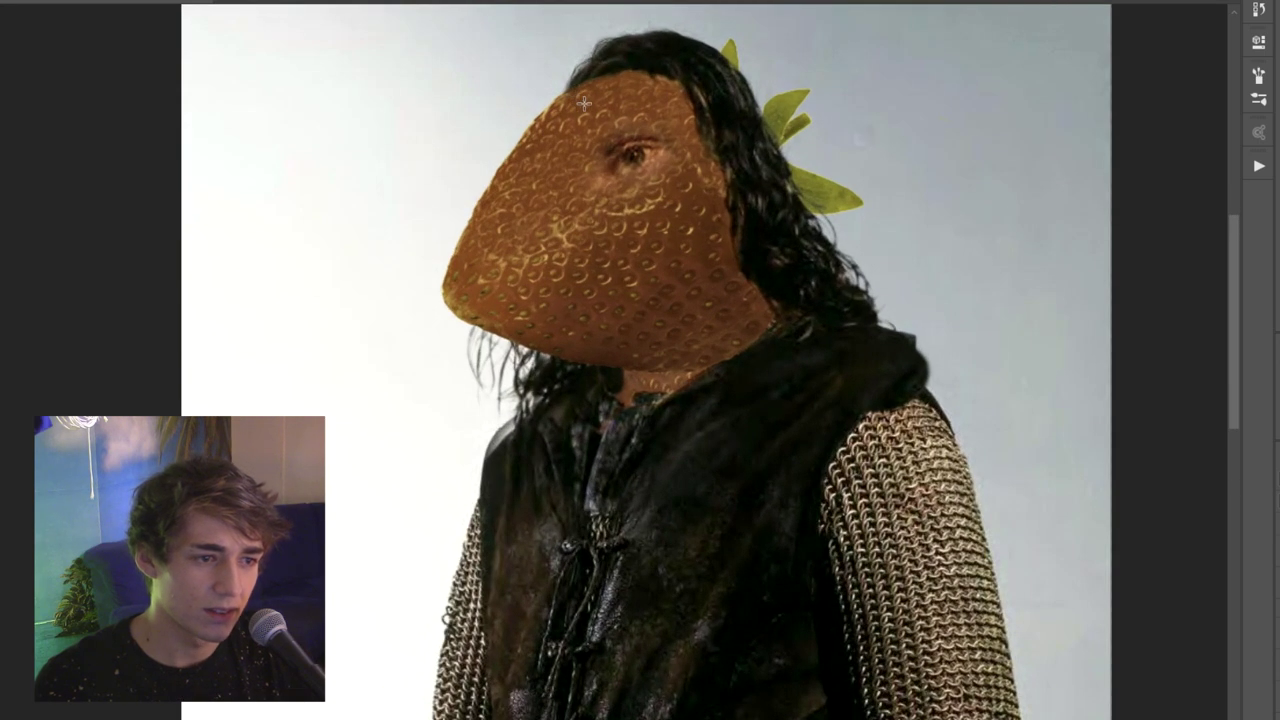
{"action": "key", "text": "ctrl+t"}
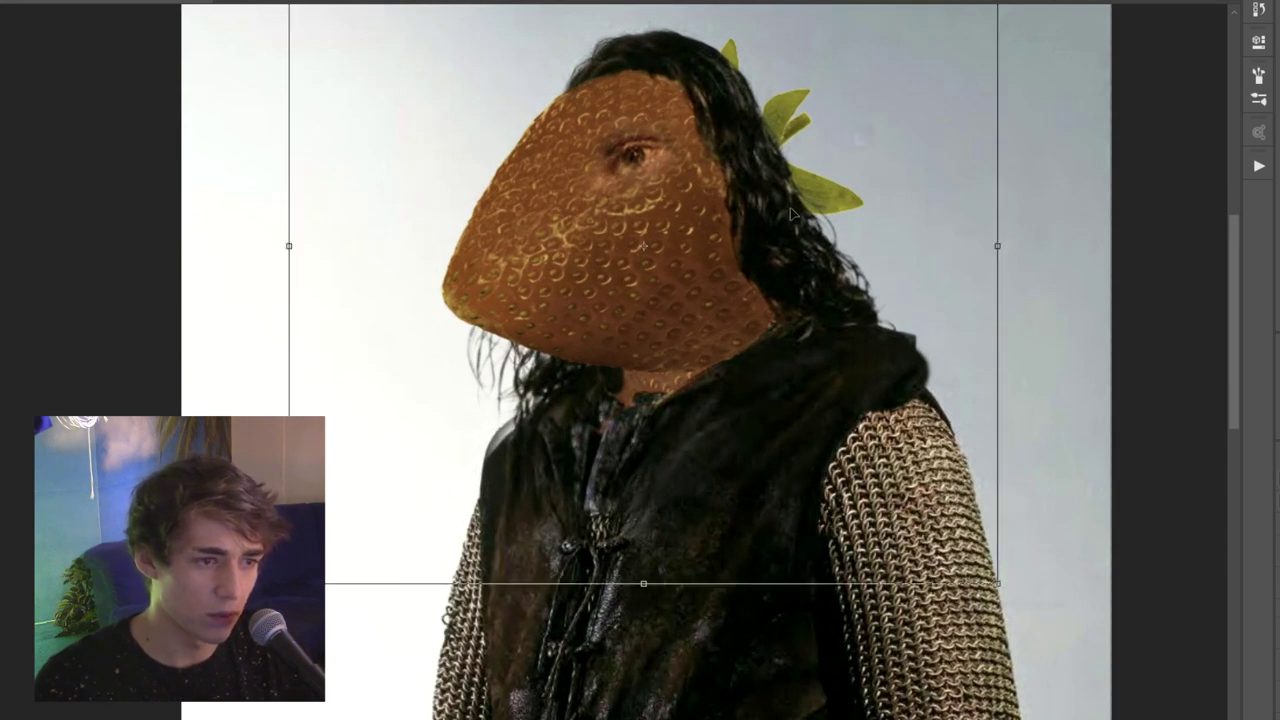
{"action": "left_click_drag", "start_coordinate": [1030, 400], "coordinate": [1090, 150]}
Paint the strawberry layer mask to reveal the character's eyes and nose.
{"action": "key", "text": "Return"}
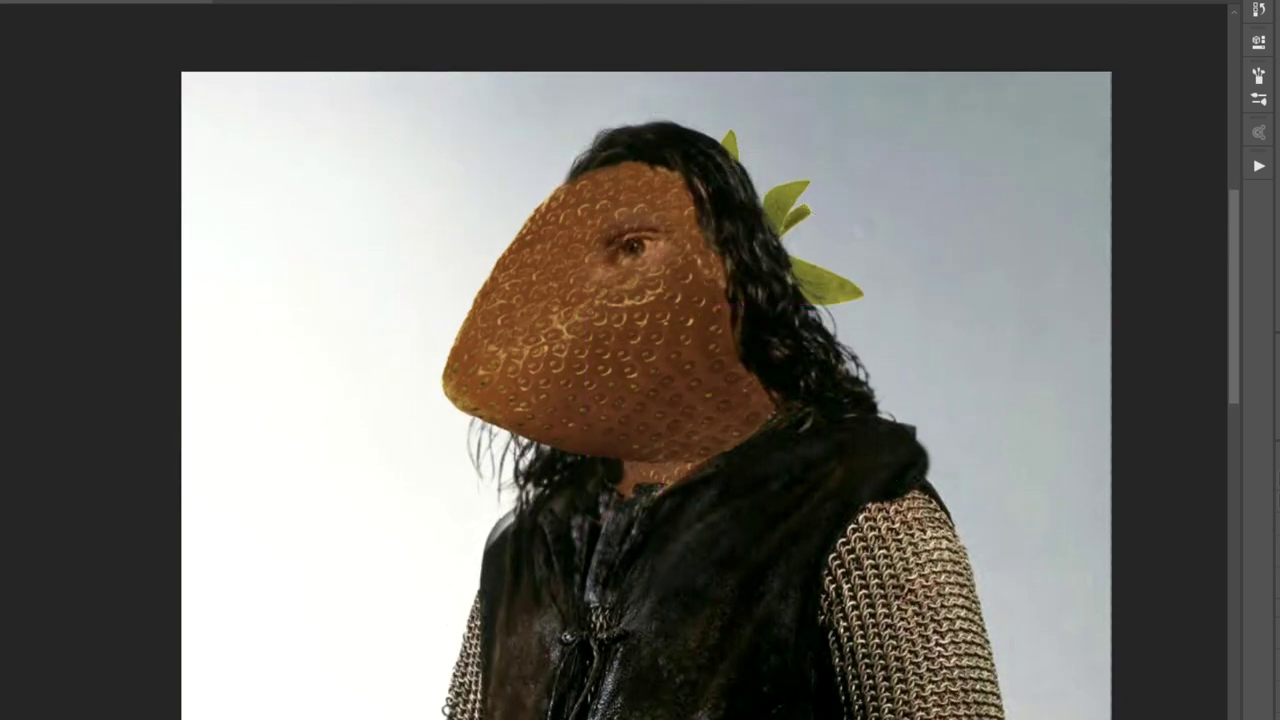
{"action": "mouse_move", "coordinate": [640, 240]}
{"action": "left_mouse_down"}
{"action": "mouse_move", "coordinate": [560, 250]}
{"action": "mouse_move", "coordinate": [529, 292]}
{"action": "left_mouse_up"}
{"action": "scroll", "coordinate": [545, 328], "scroll_direction": "up", "scroll_amount": 3}
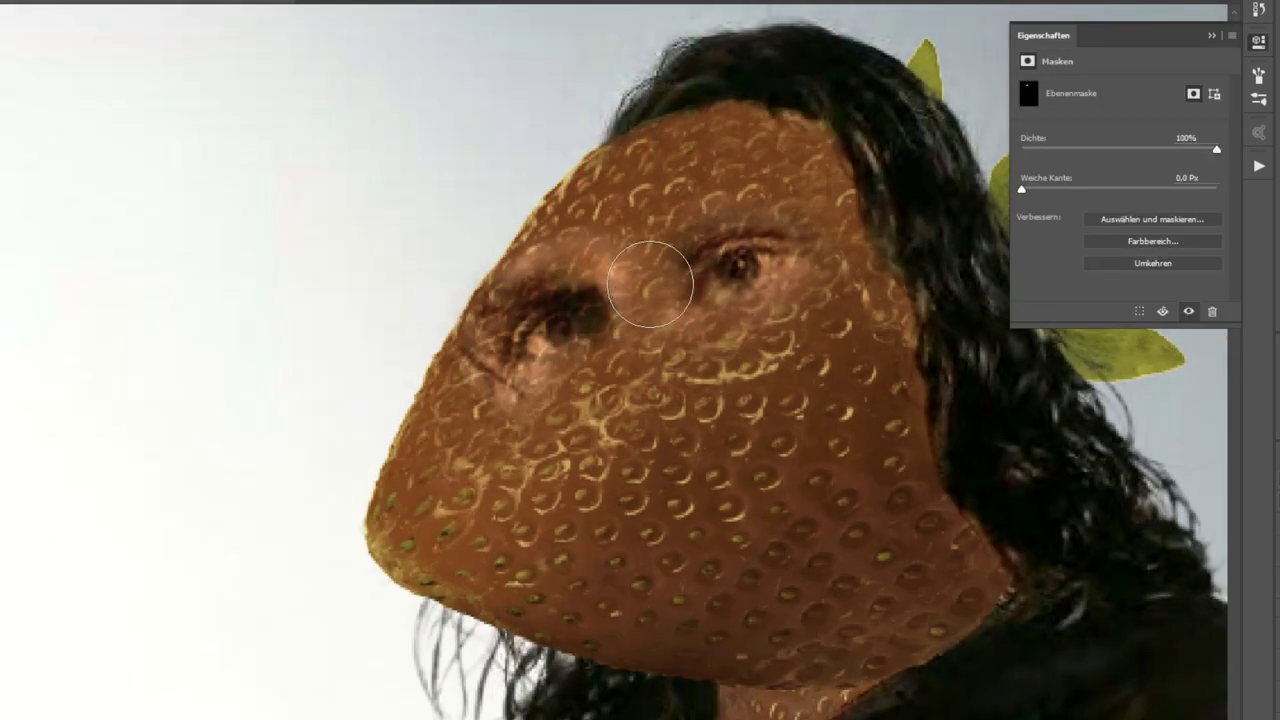
{"action": "left_click_drag", "start_coordinate": [651, 271], "coordinate": [523, 412]}
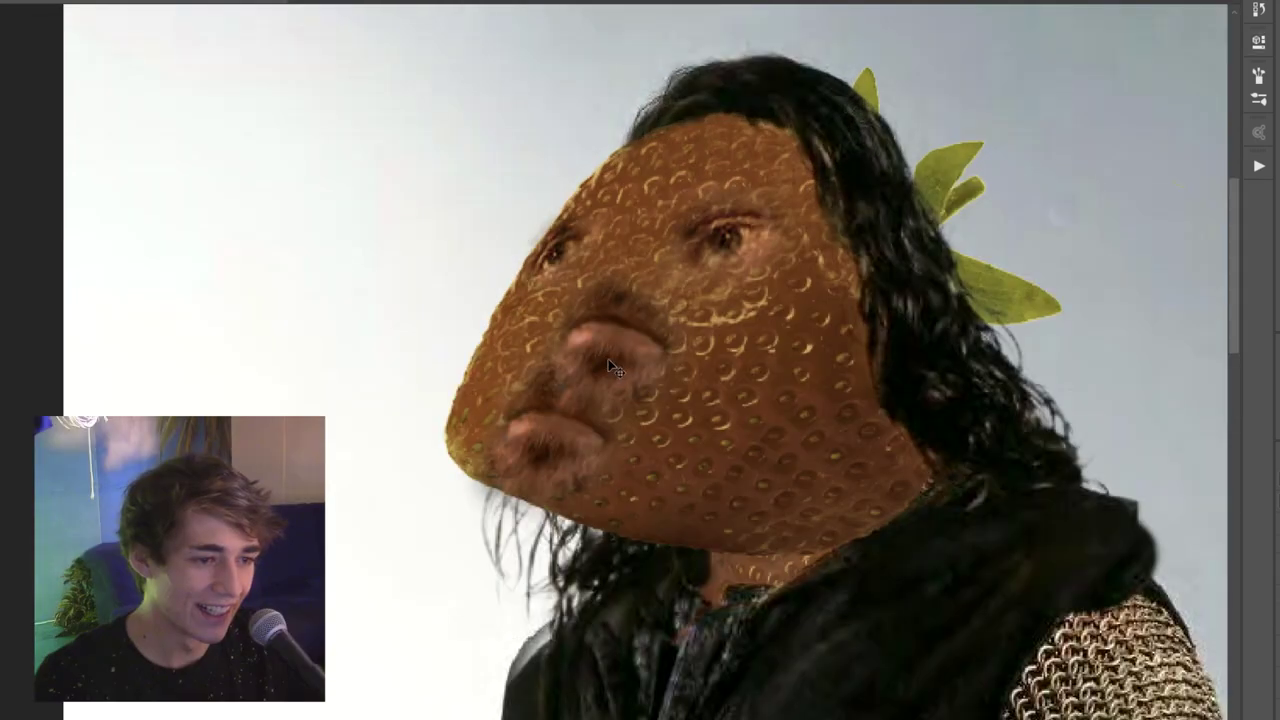
Nudge the mouth area into place and zoom around to check the face.
{"action": "left_click_drag", "start_coordinate": [660, 420], "coordinate": [675, 473]}
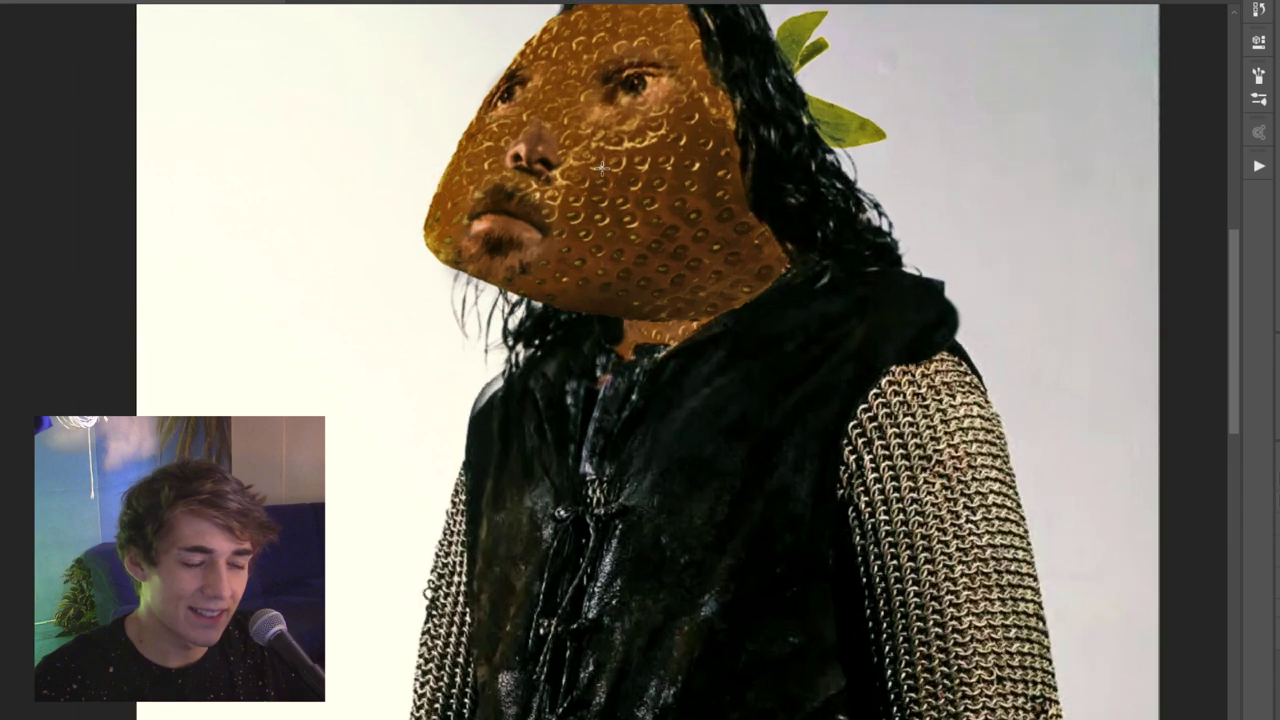
{"action": "scroll", "coordinate": [671, 248], "scroll_direction": "down", "scroll_amount": 2}
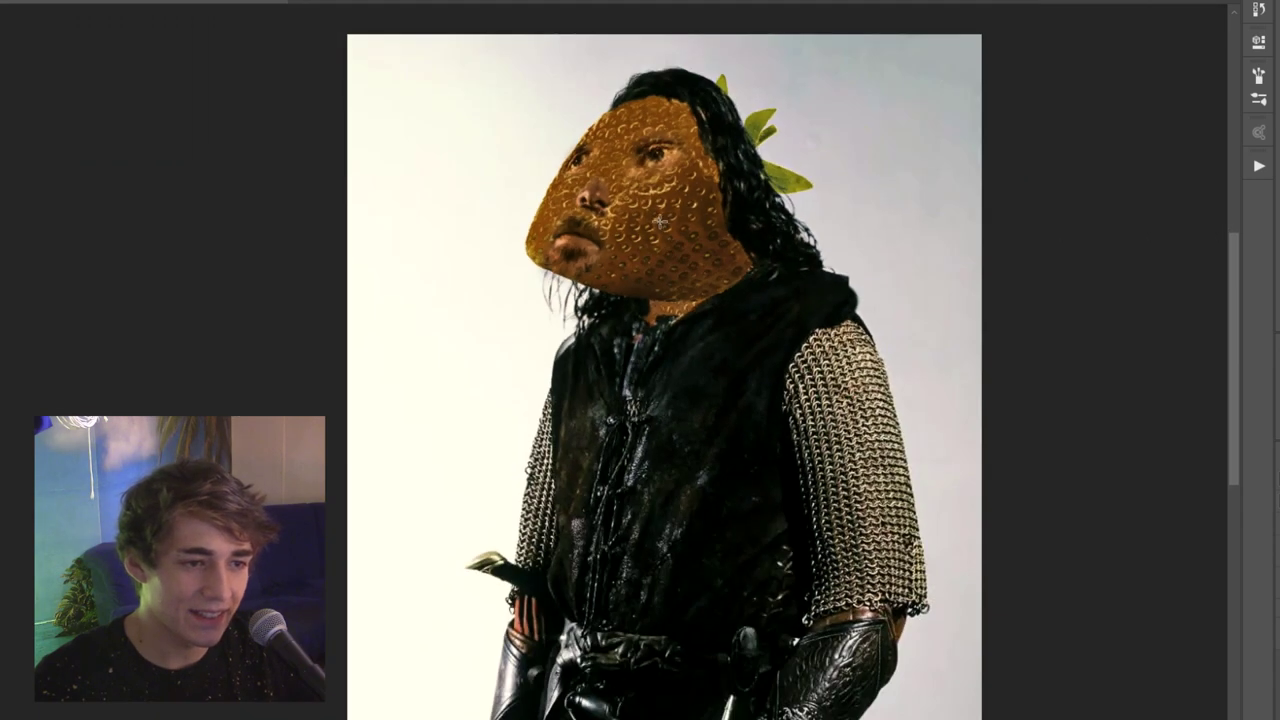
{"action": "scroll", "coordinate": [660, 222], "scroll_direction": "down", "scroll_amount": 1}
{"action": "scroll", "coordinate": [620, 230], "scroll_direction": "up", "scroll_amount": 3}
{"action": "scroll", "coordinate": [560, 240], "scroll_direction": "up", "scroll_amount": 2}
{"action": "scroll", "coordinate": [535, 243], "scroll_direction": "up", "scroll_amount": 1}
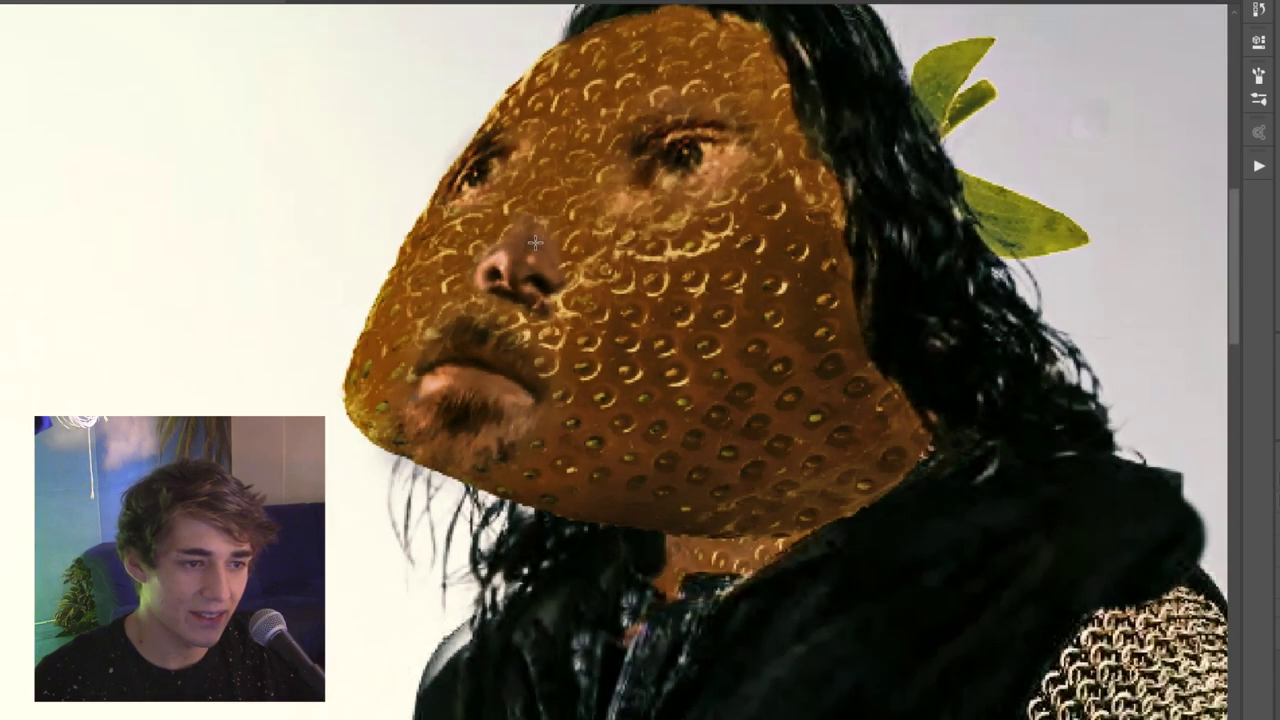
{"action": "scroll", "coordinate": [535, 243], "scroll_direction": "down", "scroll_amount": 3}
{"action": "scroll", "coordinate": [530, 187], "scroll_direction": "down", "scroll_amount": 2}
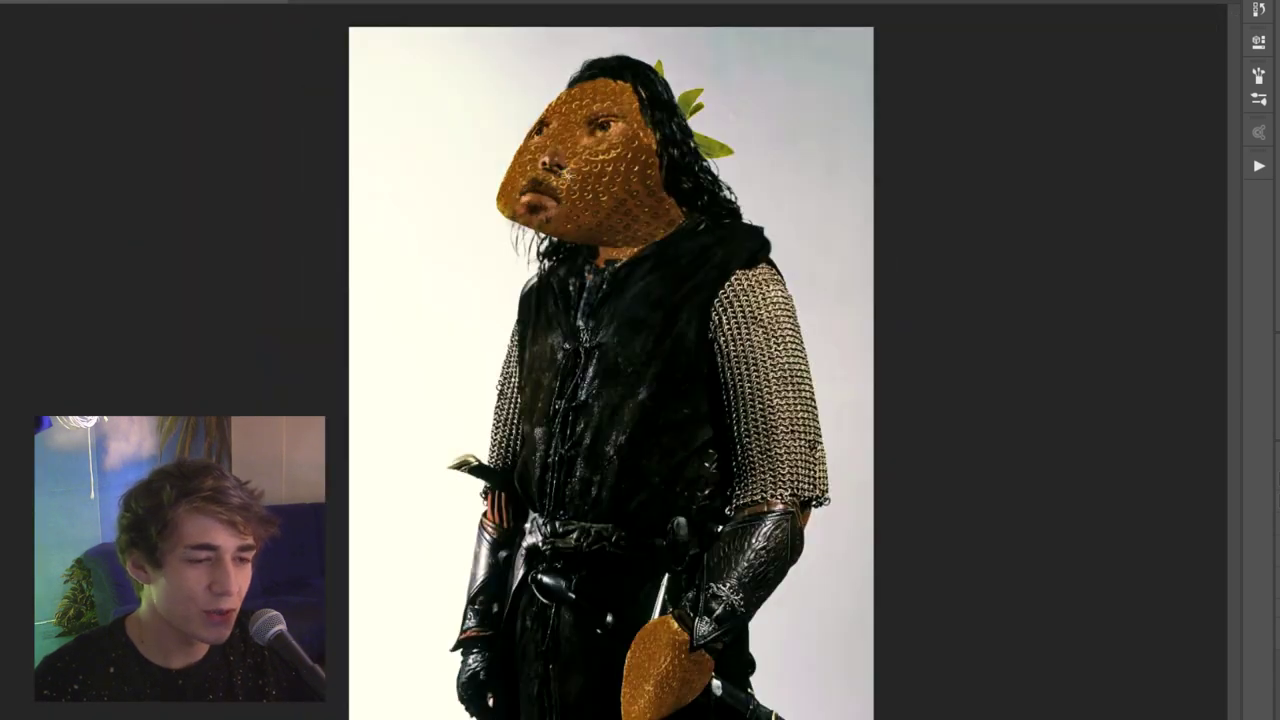
{"action": "scroll", "coordinate": [567, 177], "scroll_direction": "up", "scroll_amount": 2}
{"action": "scroll", "coordinate": [590, 157], "scroll_direction": "up", "scroll_amount": 1}
{"action": "scroll", "coordinate": [590, 160], "scroll_direction": "down", "scroll_amount": 2}
{"action": "scroll", "coordinate": [585, 203], "scroll_direction": "down", "scroll_amount": 2}
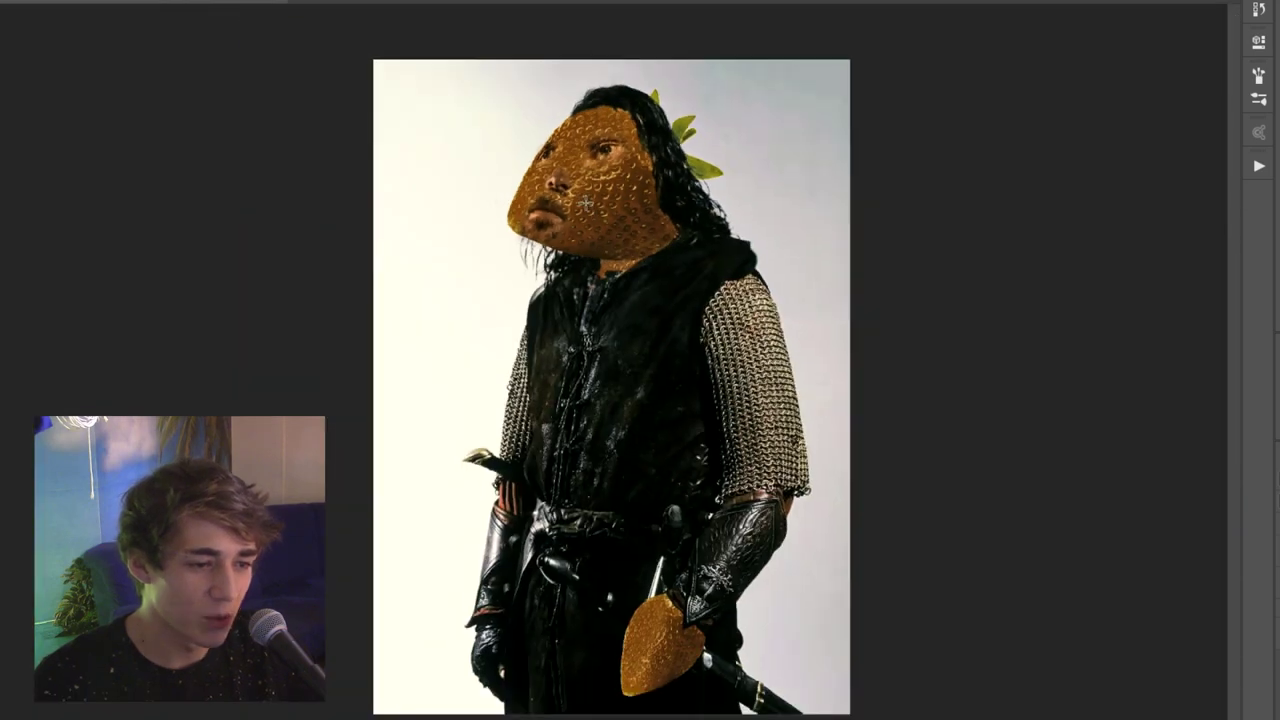
{"action": "scroll", "coordinate": [585, 203], "scroll_direction": "up", "scroll_amount": 2}
{"action": "scroll", "coordinate": [585, 203], "scroll_direction": "down", "scroll_amount": 1}
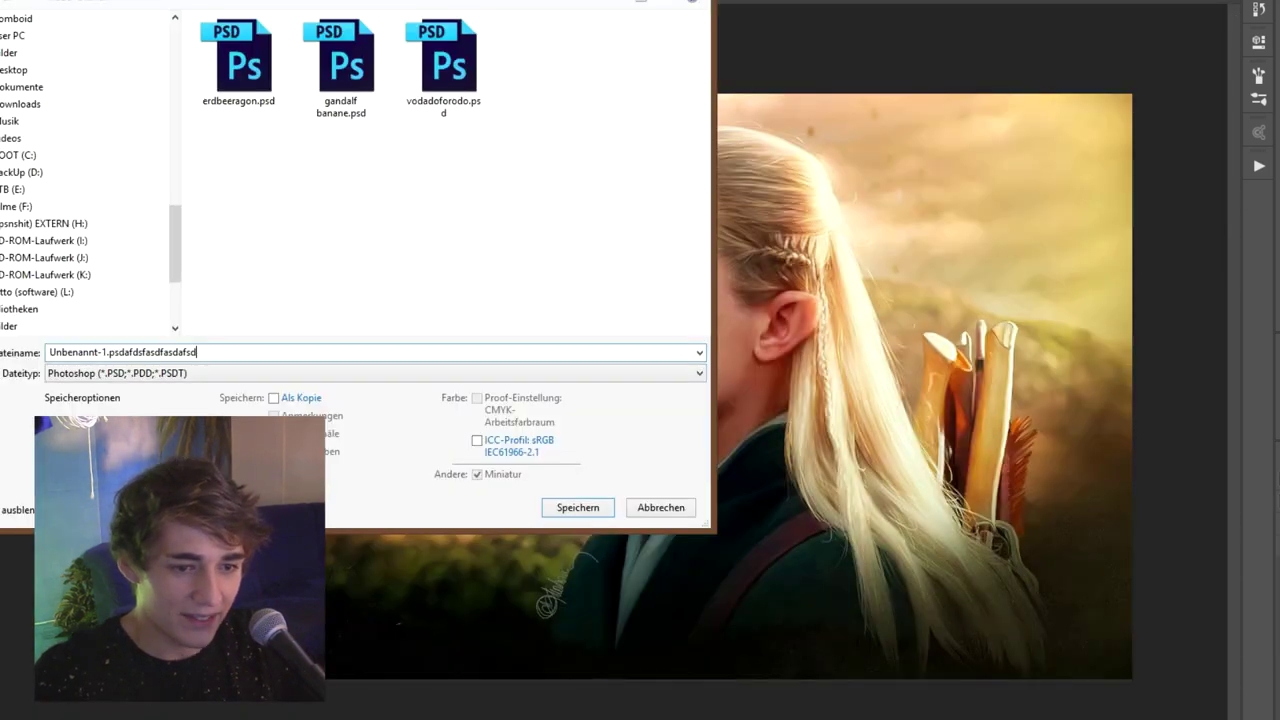
Save the elf portrait as vodadoforodo.psd and return to the pineapple image results.
{"action": "left_click", "coordinate": [443, 60]}
{"action": "key", "text": "Return"}
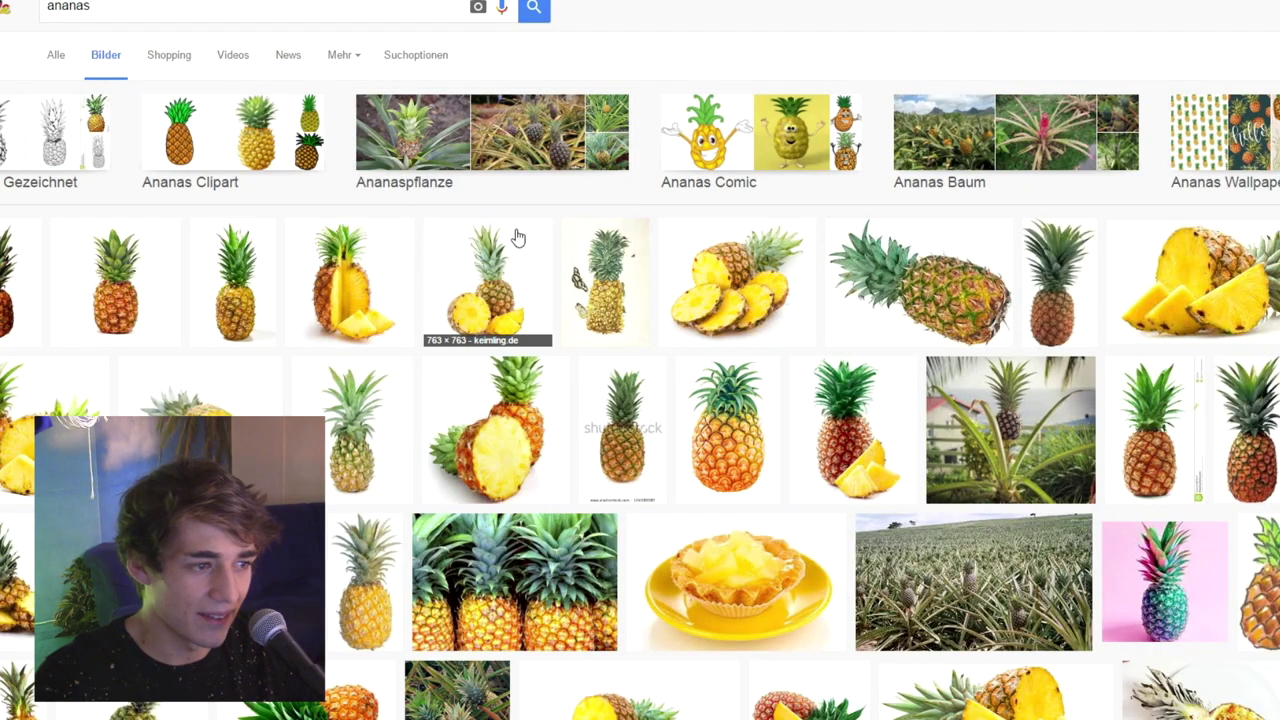
{"action": "key", "text": "alt+Tab"}
{"action": "key", "text": "alt+Tab"}
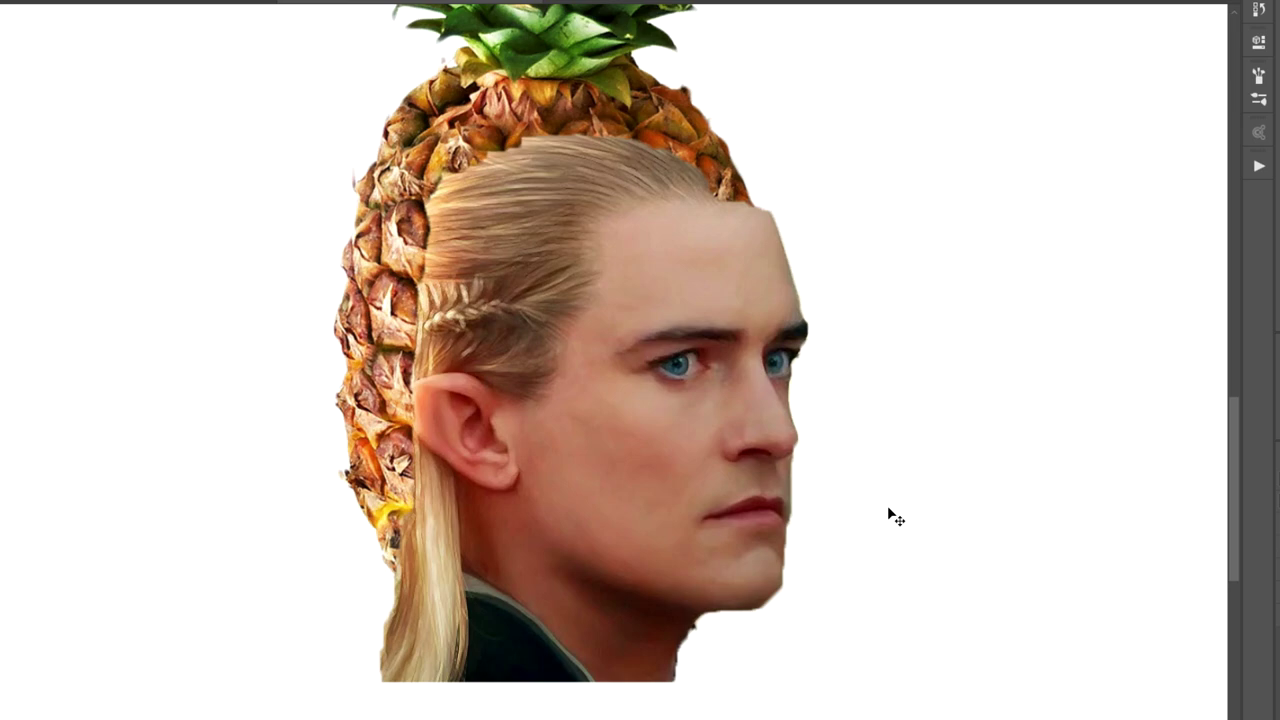
Raise the cut-out face on the pineapple, hide the mask properties, and fit the document on screen.
{"action": "left_click_drag", "start_coordinate": [713, 491], "coordinate": [714, 460]}
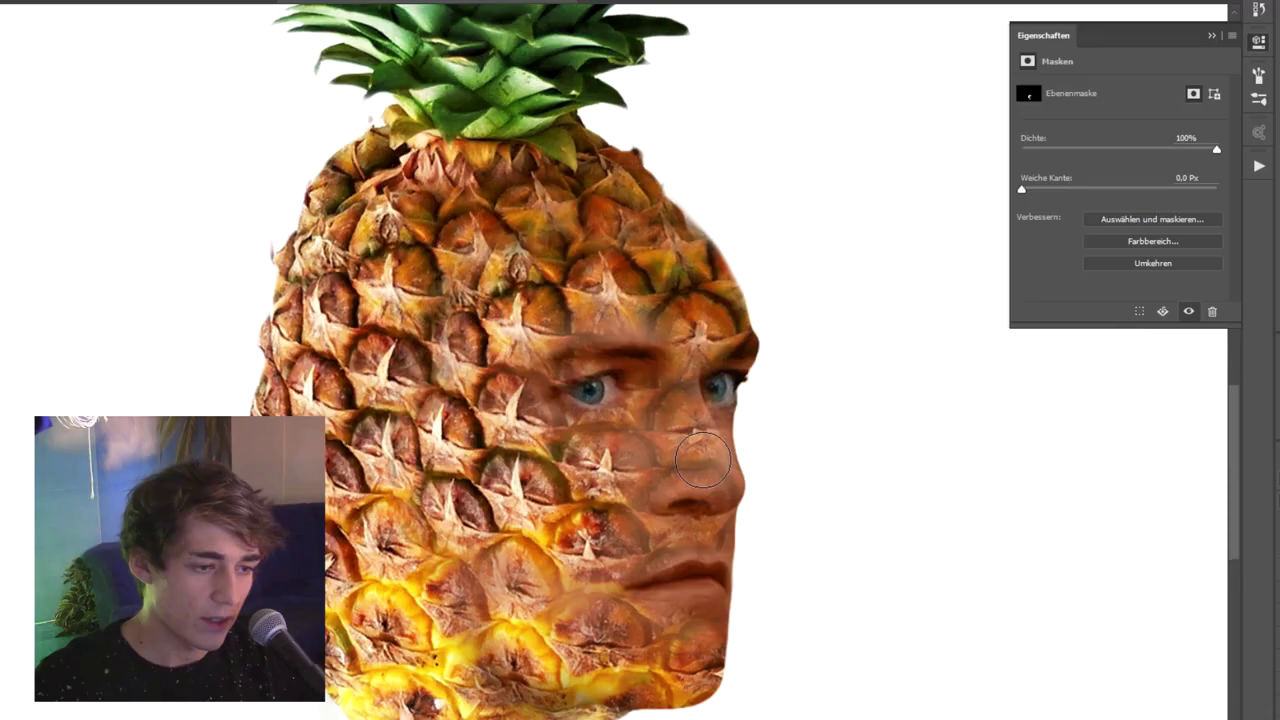
{"action": "left_click", "coordinate": [1213, 36]}
{"action": "key", "text": "ctrl+0"}
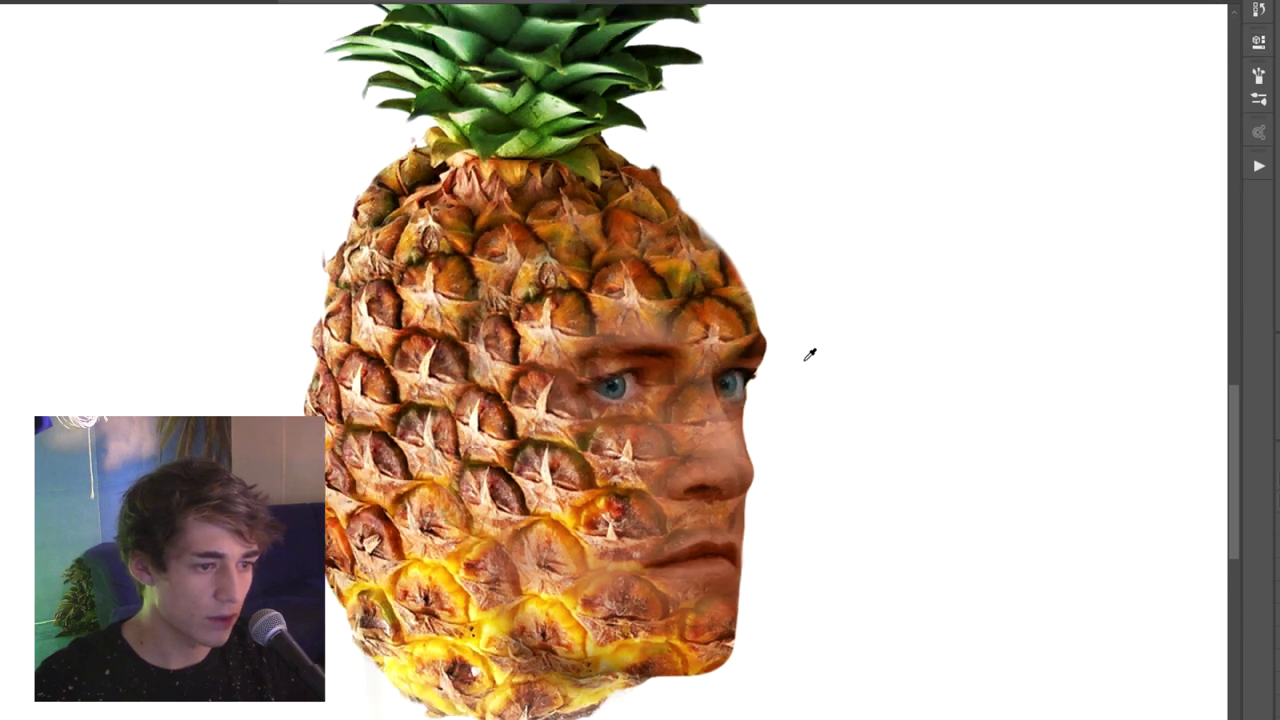
{"action": "scroll", "coordinate": [684, 711], "scroll_direction": "up", "scroll_amount": 2}
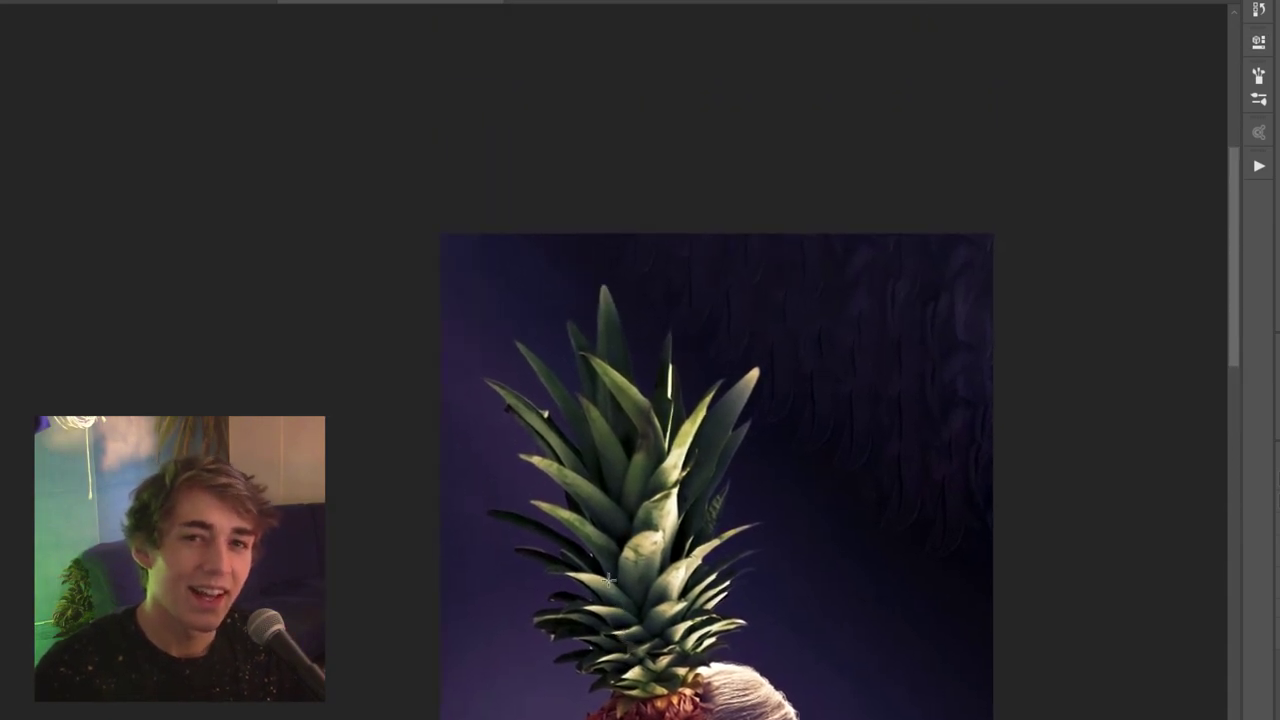
{"action": "scroll", "coordinate": [621, 598], "scroll_direction": "down", "scroll_amount": 5}
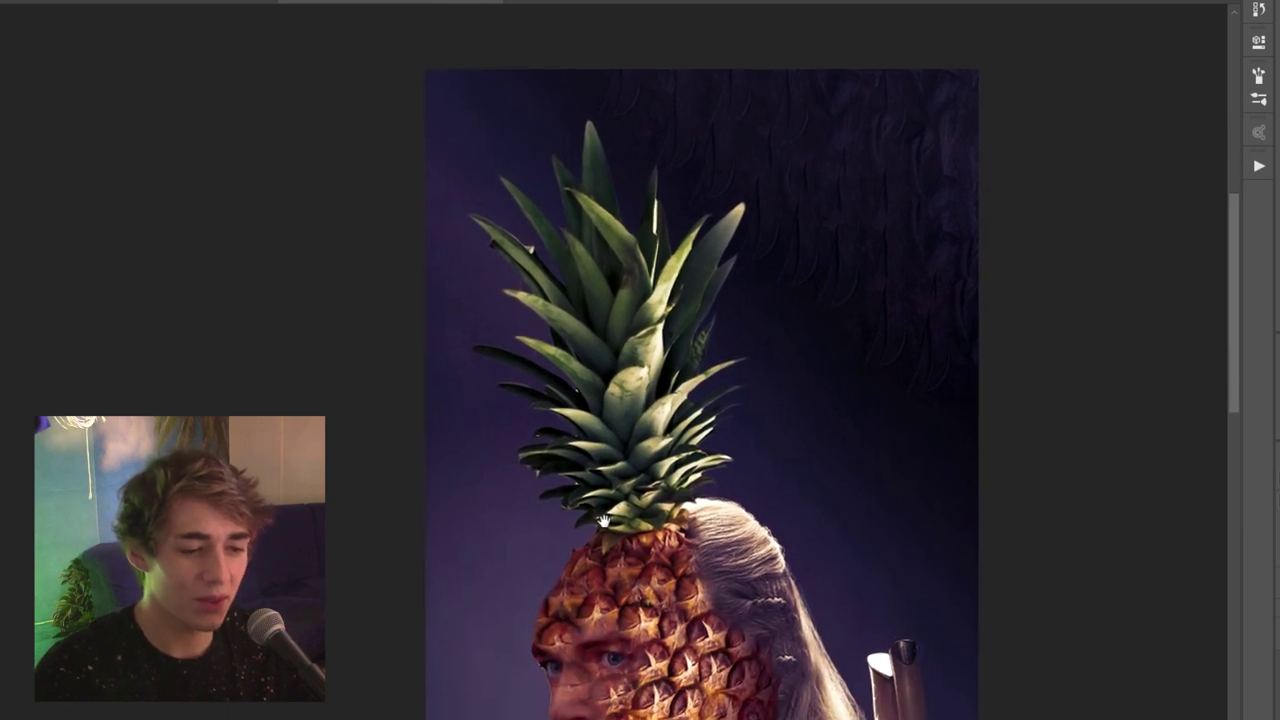
{"action": "scroll", "coordinate": [590, 500], "scroll_direction": "down", "scroll_amount": 2}
{"action": "scroll", "coordinate": [586, 489], "scroll_direction": "down", "scroll_amount": 2}
{"action": "scroll", "coordinate": [584, 489], "scroll_direction": "down", "scroll_amount": 3}
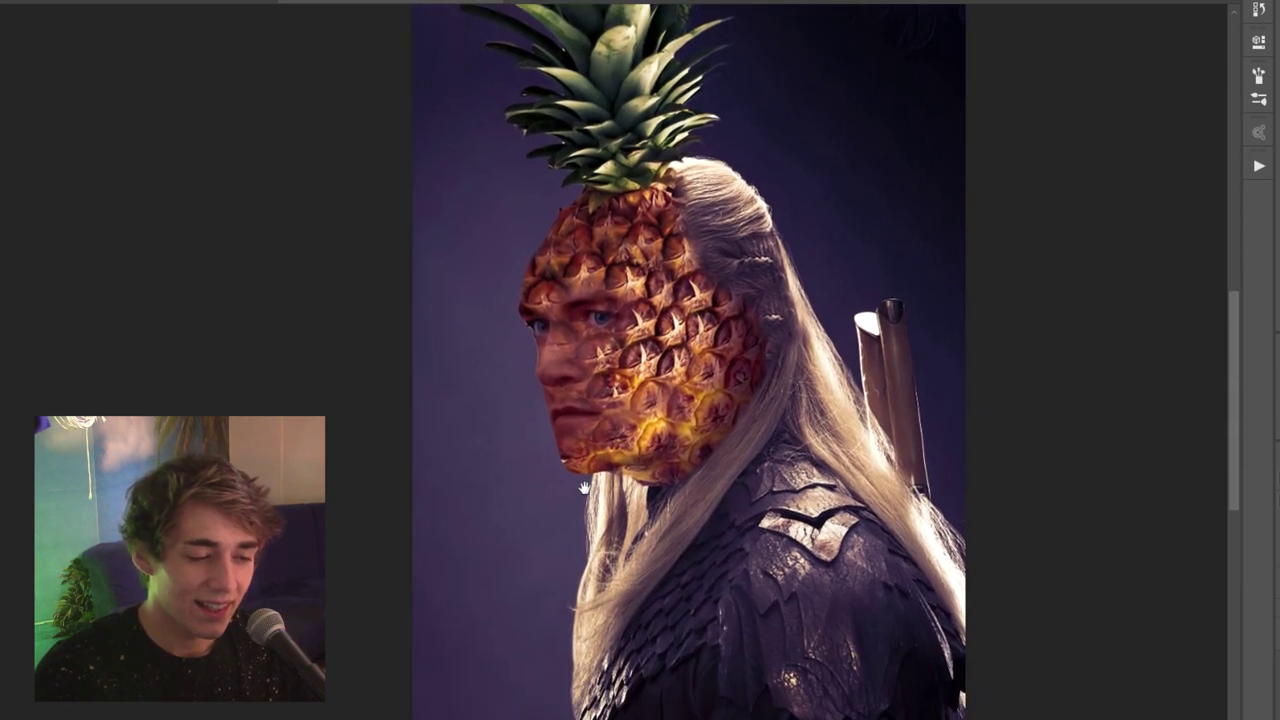
{"action": "scroll", "coordinate": [580, 489], "scroll_direction": "down", "scroll_amount": 1}
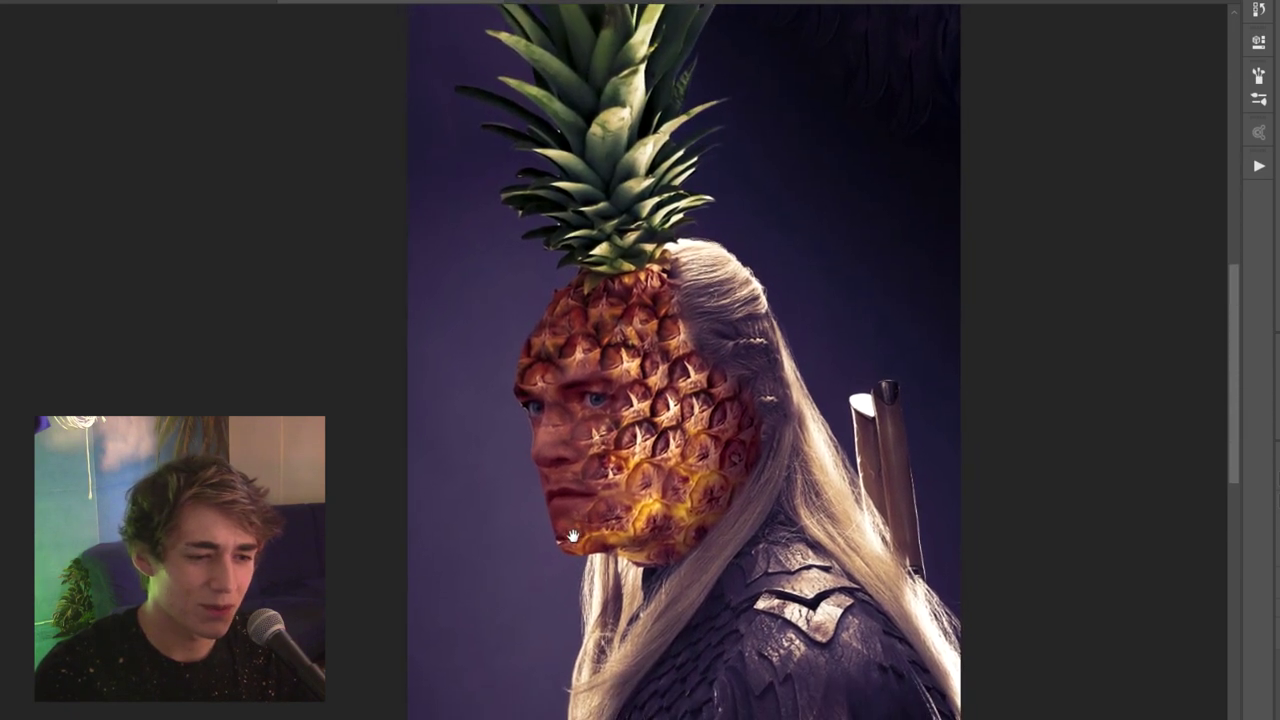
{"action": "scroll", "coordinate": [579, 524], "scroll_direction": "up", "scroll_amount": 2}
{"action": "scroll", "coordinate": [663, 327], "scroll_direction": "up", "scroll_amount": 2}
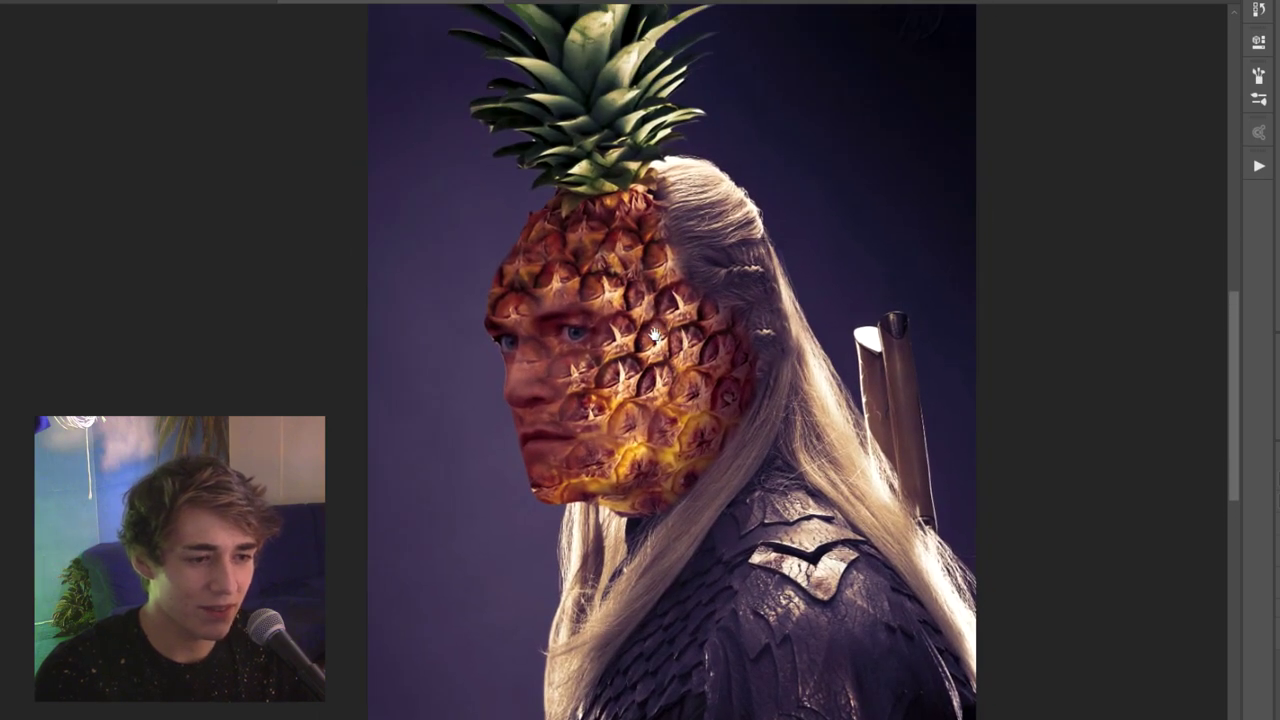
{"action": "scroll", "coordinate": [614, 322], "scroll_direction": "up", "scroll_amount": 2}
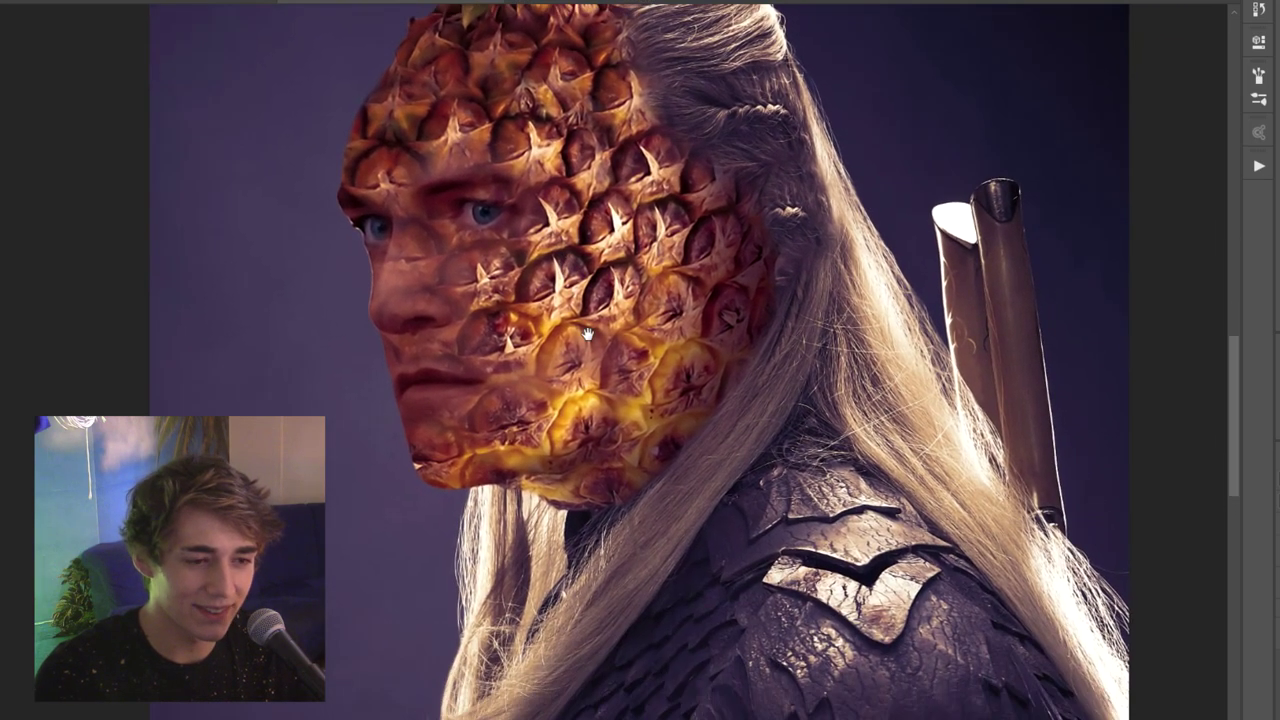
{"action": "scroll", "coordinate": [622, 408], "scroll_direction": "down", "scroll_amount": 2}
{"action": "scroll", "coordinate": [596, 361], "scroll_direction": "down", "scroll_amount": 2}
{"action": "scroll", "coordinate": [594, 360], "scroll_direction": "down", "scroll_amount": 1}
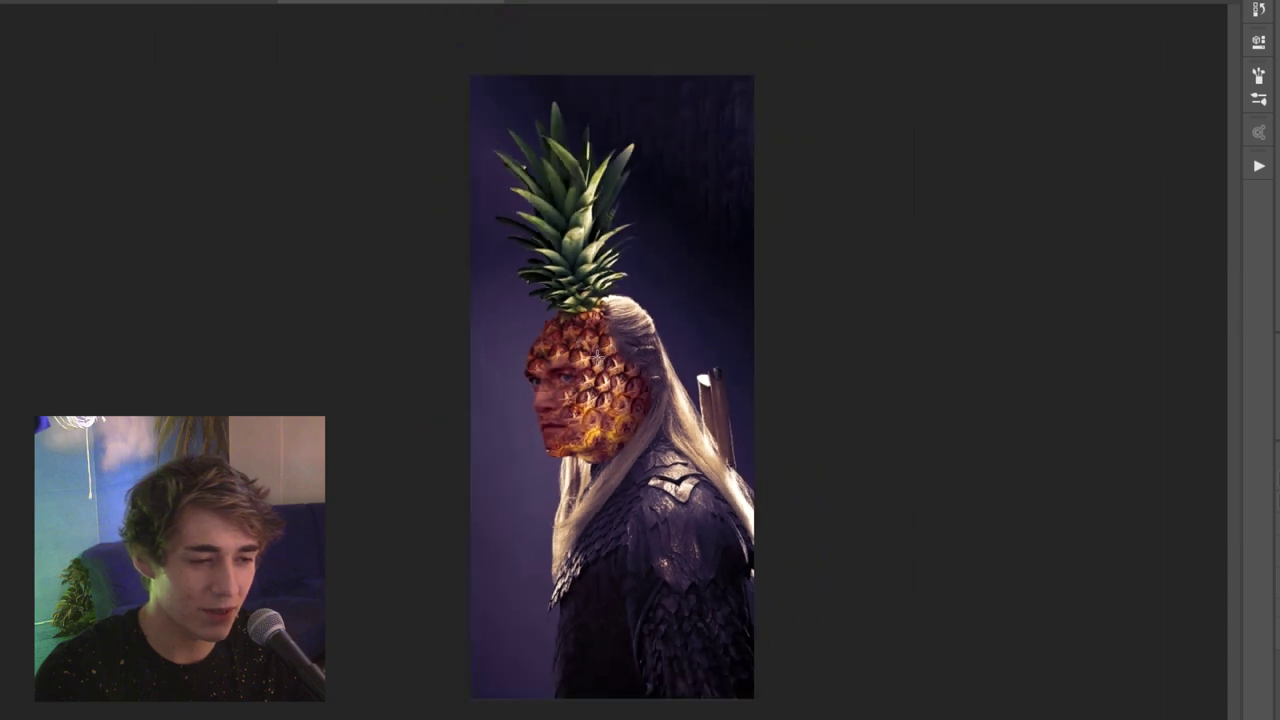
{"action": "scroll", "coordinate": [590, 362], "scroll_direction": "up", "scroll_amount": 2}
{"action": "scroll", "coordinate": [585, 365], "scroll_direction": "up", "scroll_amount": 1}
{"action": "scroll", "coordinate": [579, 368], "scroll_direction": "up", "scroll_amount": 3}
{"action": "scroll", "coordinate": [579, 368], "scroll_direction": "up", "scroll_amount": 1}
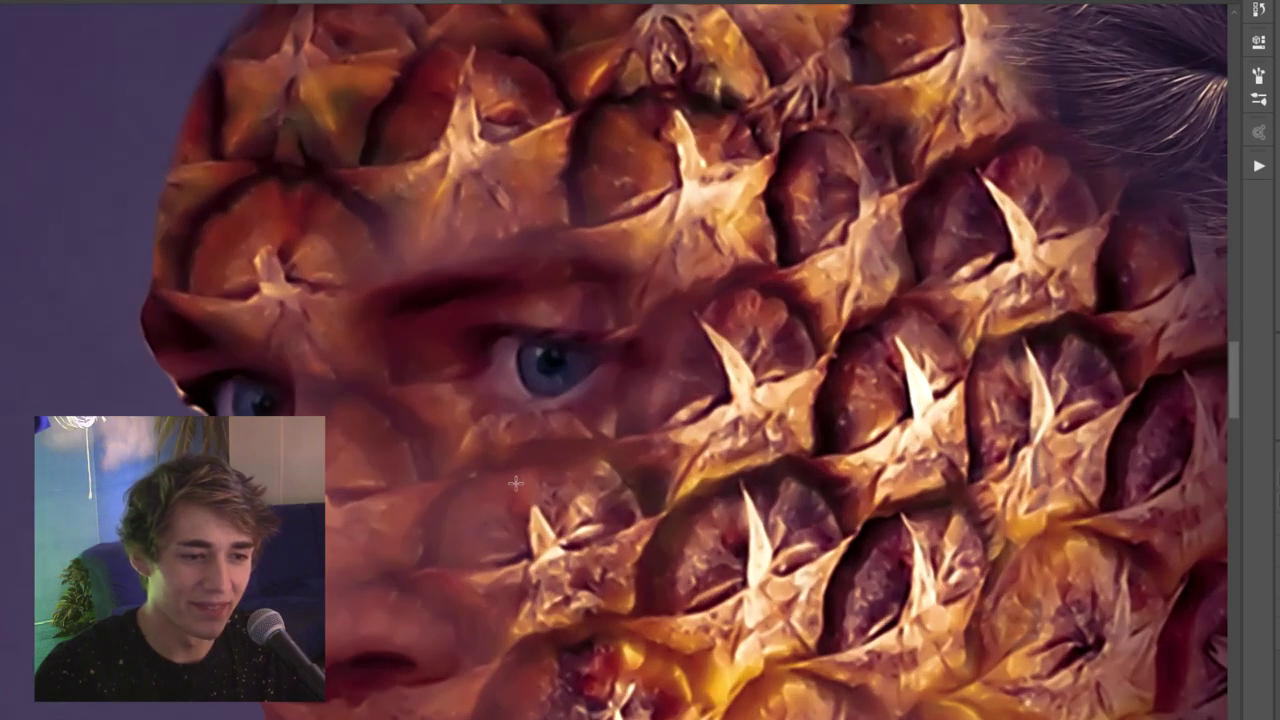
{"action": "scroll", "coordinate": [578, 365], "scroll_direction": "down", "scroll_amount": 2}
{"action": "scroll", "coordinate": [577, 363], "scroll_direction": "down", "scroll_amount": 1}
{"action": "scroll", "coordinate": [576, 361], "scroll_direction": "down", "scroll_amount": 1}
{"action": "scroll", "coordinate": [576, 361], "scroll_direction": "down", "scroll_amount": 2}
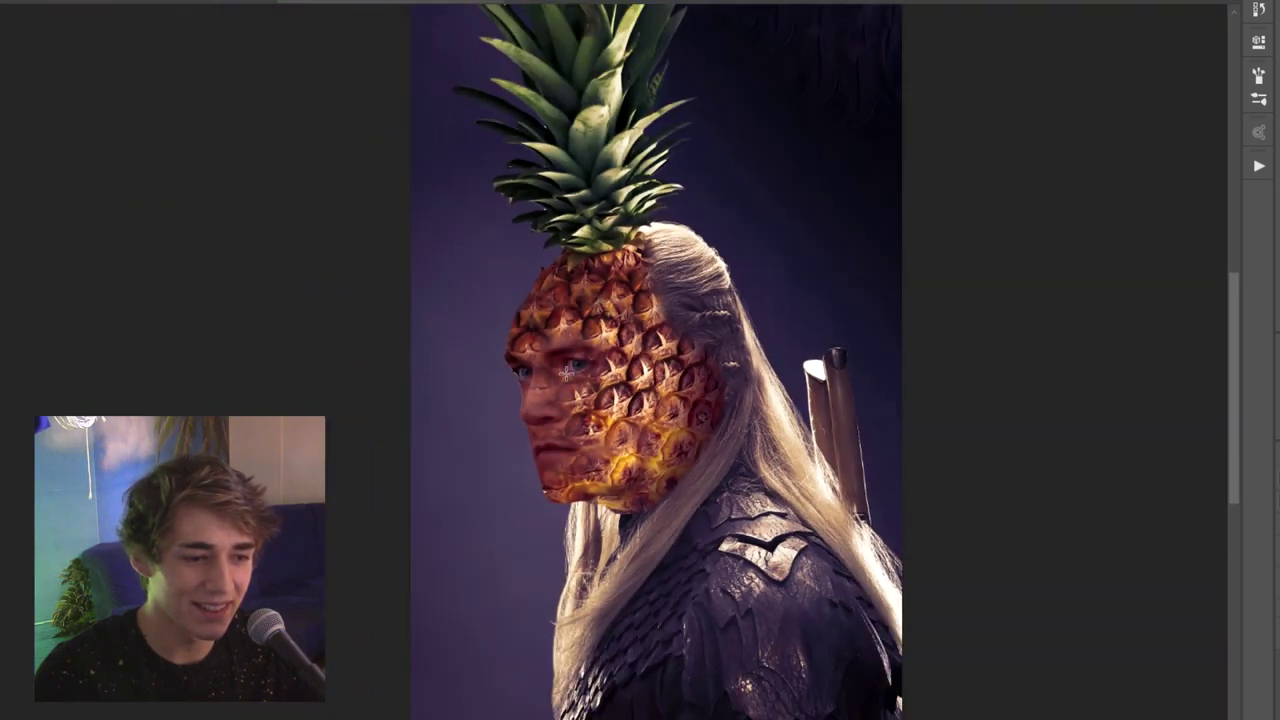
{"action": "scroll", "coordinate": [558, 385], "scroll_direction": "up", "scroll_amount": 2}
{"action": "scroll", "coordinate": [545, 403], "scroll_direction": "up", "scroll_amount": 1}
{"action": "scroll", "coordinate": [545, 403], "scroll_direction": "down", "scroll_amount": 1}
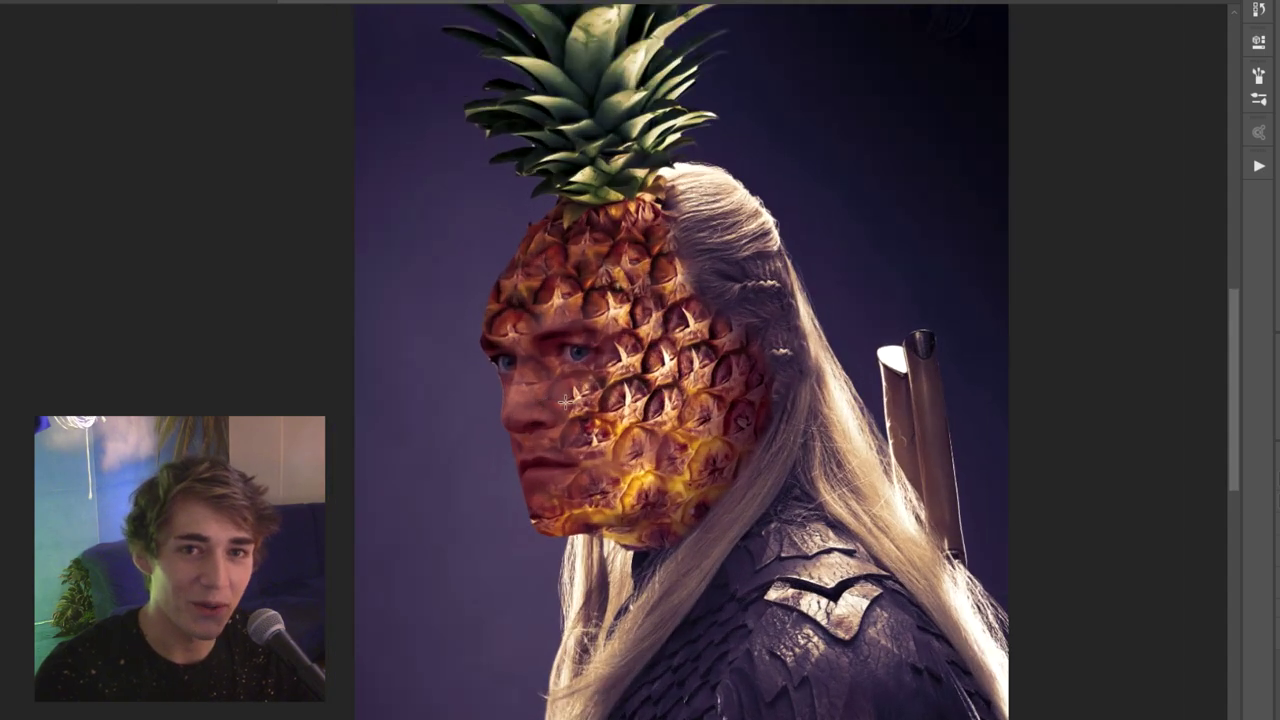
{"action": "scroll", "coordinate": [565, 402], "scroll_direction": "up", "scroll_amount": 3}
{"action": "scroll", "coordinate": [562, 400], "scroll_direction": "up", "scroll_amount": 1}
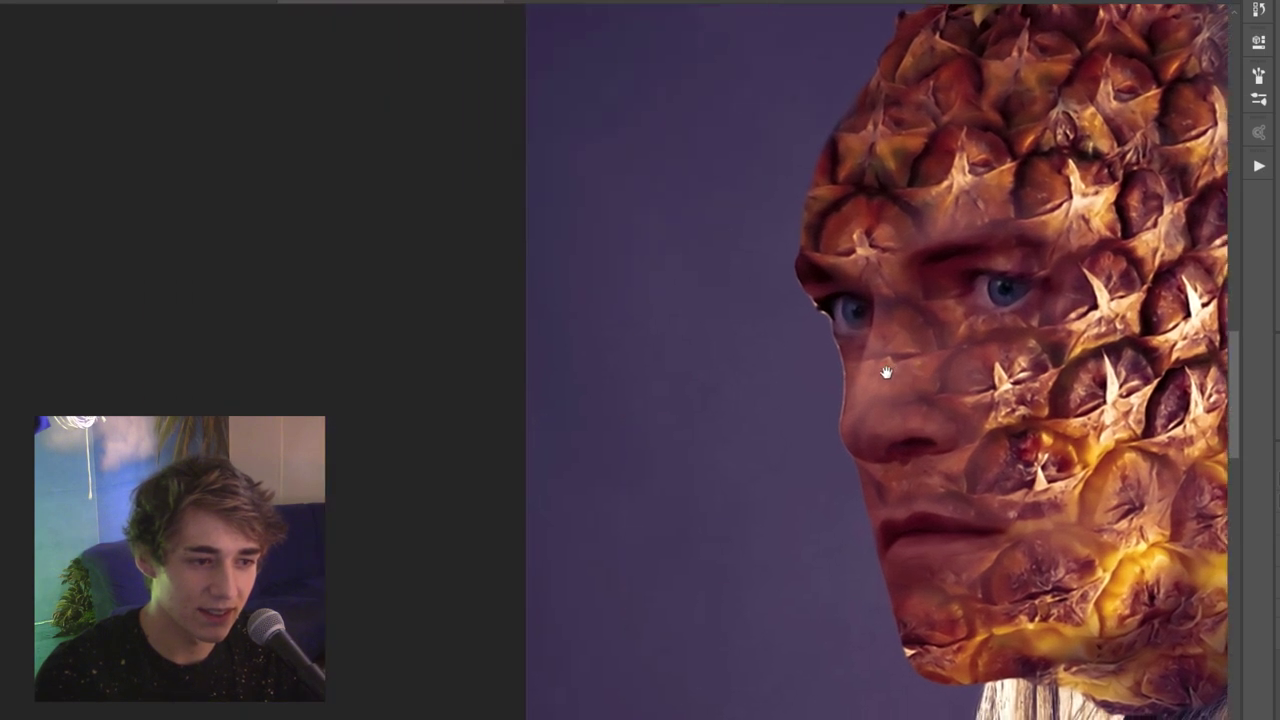
{"action": "mouse_move", "coordinate": [460, 380]}
{"action": "left_mouse_down"}
{"action": "mouse_move", "coordinate": [1124, 395]}
{"action": "mouse_move", "coordinate": [817, 386]}
{"action": "mouse_move", "coordinate": [686, 391]}
{"action": "mouse_move", "coordinate": [903, 397]}
{"action": "mouse_move", "coordinate": [230, 410]}
{"action": "left_mouse_up"}
{"action": "mouse_move", "coordinate": [640, 400]}
{"action": "left_mouse_down"}
{"action": "mouse_move", "coordinate": [343, 106]}
{"action": "mouse_move", "coordinate": [574, 500]}
{"action": "mouse_move", "coordinate": [640, 715]}
{"action": "mouse_move", "coordinate": [660, 300]}
{"action": "mouse_move", "coordinate": [520, 291]}
{"action": "mouse_move", "coordinate": [475, 385]}
{"action": "mouse_move", "coordinate": [490, 388]}
{"action": "mouse_move", "coordinate": [390, 448]}
{"action": "mouse_move", "coordinate": [354, 420]}
{"action": "mouse_move", "coordinate": [803, 306]}
{"action": "mouse_move", "coordinate": [881, 345]}
{"action": "mouse_move", "coordinate": [797, 169]}
{"action": "mouse_move", "coordinate": [626, 460]}
{"action": "mouse_move", "coordinate": [609, 392]}
{"action": "mouse_move", "coordinate": [600, 575]}
{"action": "left_mouse_up"}
{"action": "scroll", "coordinate": [610, 390], "scroll_direction": "down", "scroll_amount": 5}
Scroll the canvas to compare the pineapple Legolas with his original photo.
{"action": "scroll", "coordinate": [610, 390], "scroll_direction": "down", "scroll_amount": 1}
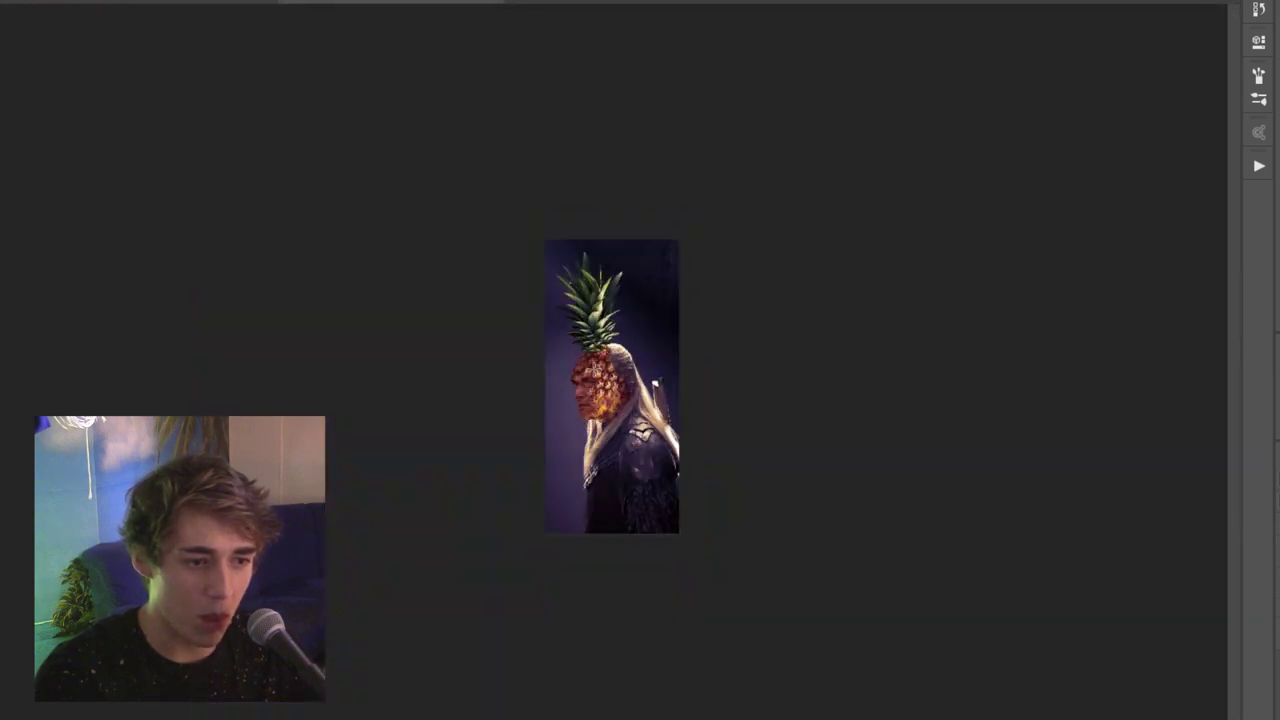
{"action": "scroll", "coordinate": [593, 428], "scroll_direction": "up", "scroll_amount": 3}
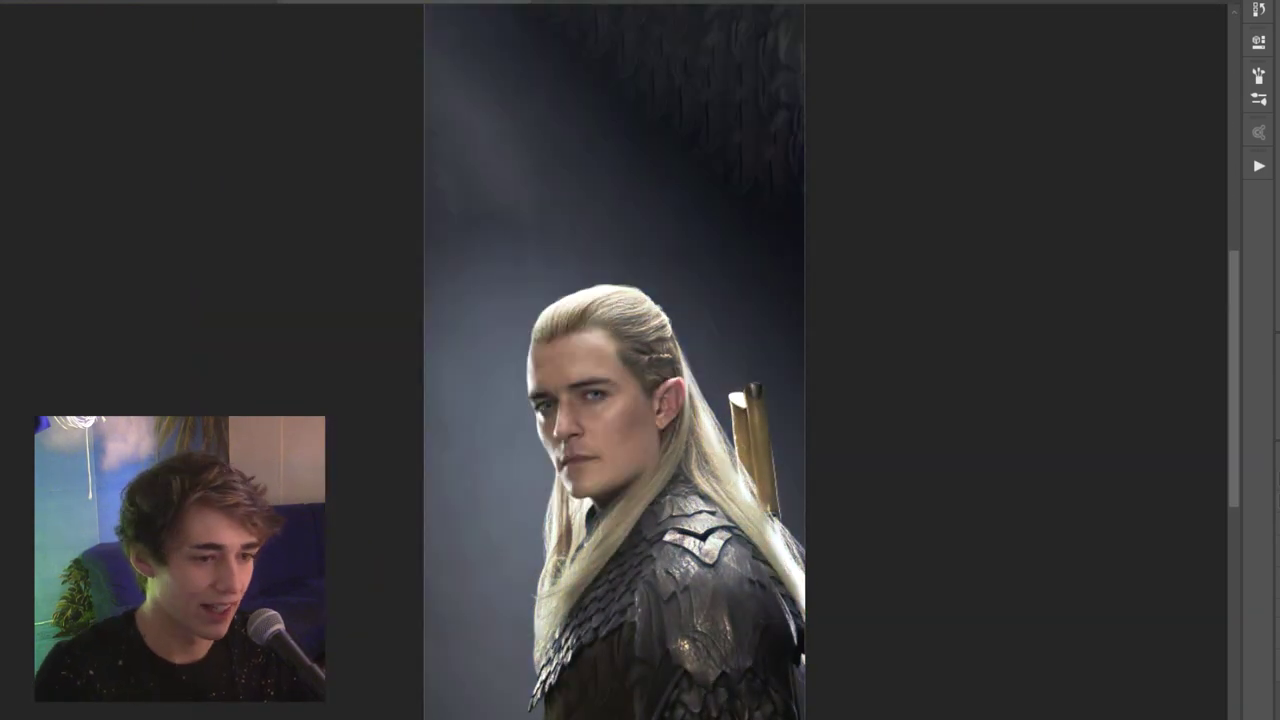
{"action": "scroll", "coordinate": [545, 445], "scroll_direction": "up", "scroll_amount": 2}
{"action": "scroll", "coordinate": [546, 444], "scroll_direction": "up", "scroll_amount": 2}
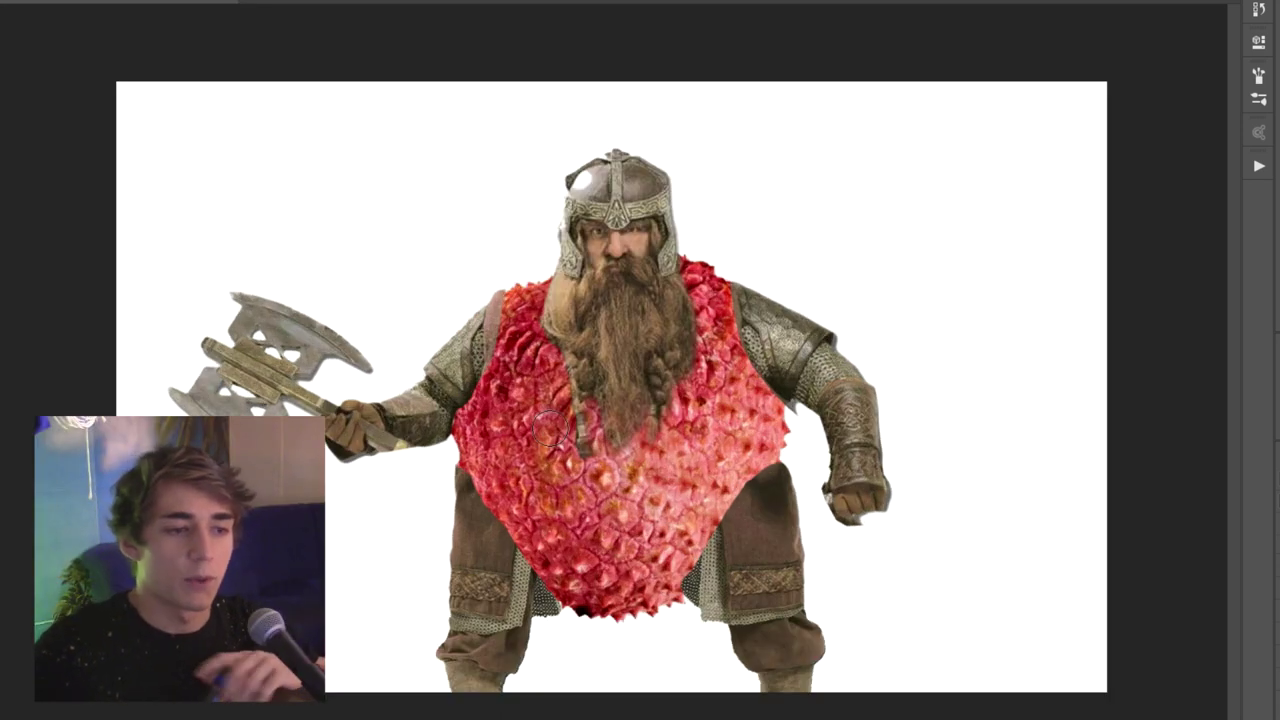
Zoom in and out on the red-bodied dwarf to check the whole composition.
{"action": "key", "text": "ctrl+plus"}
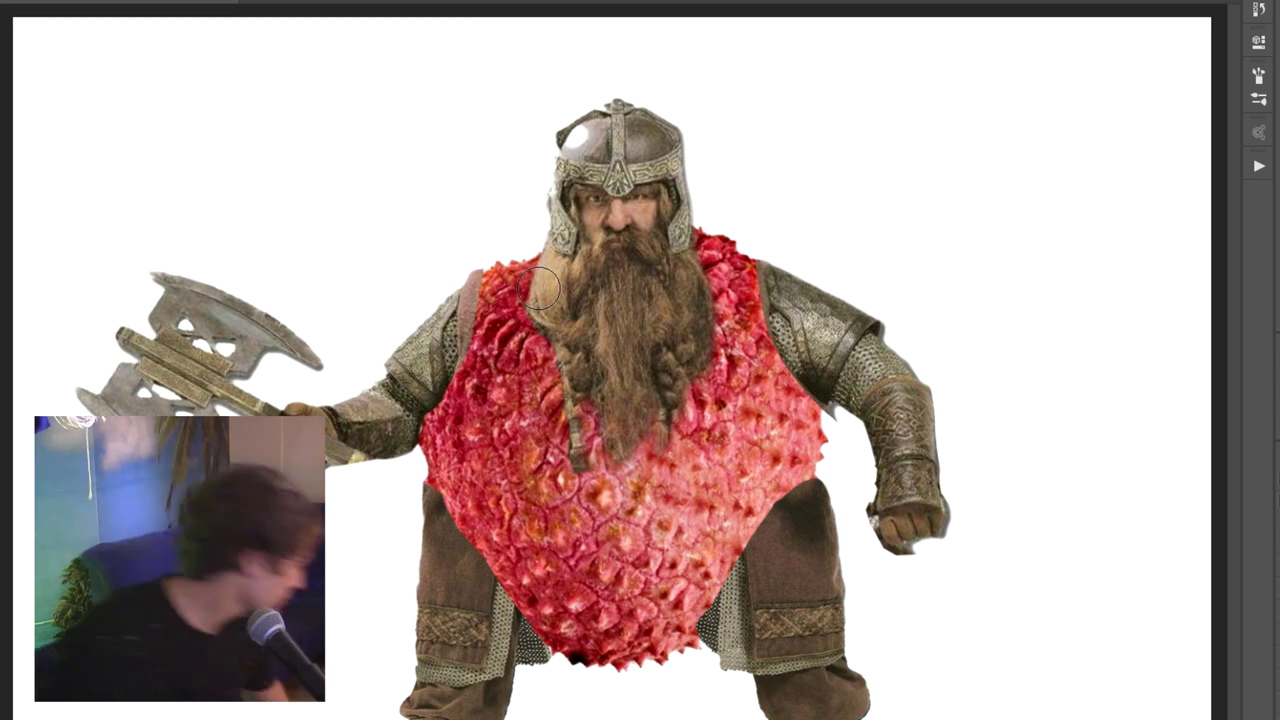
{"action": "key", "text": "ctrl+minus"}
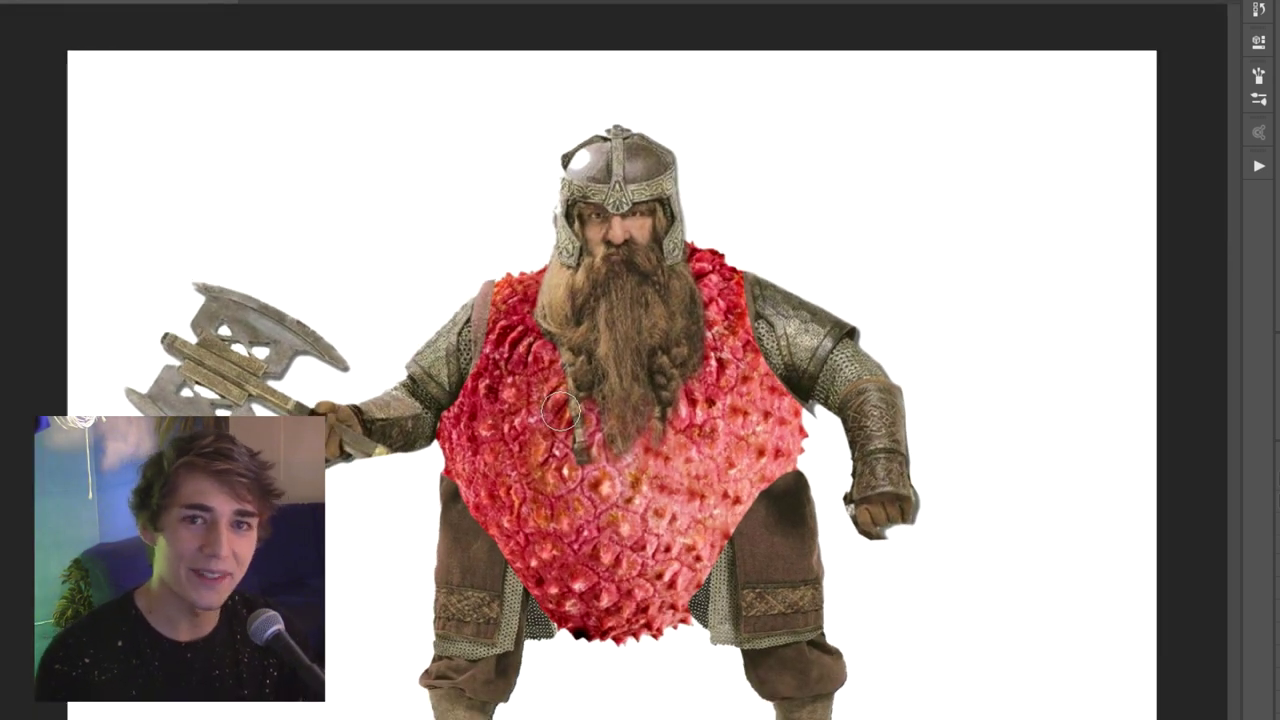
{"action": "key", "text": "ctrl+plus"}
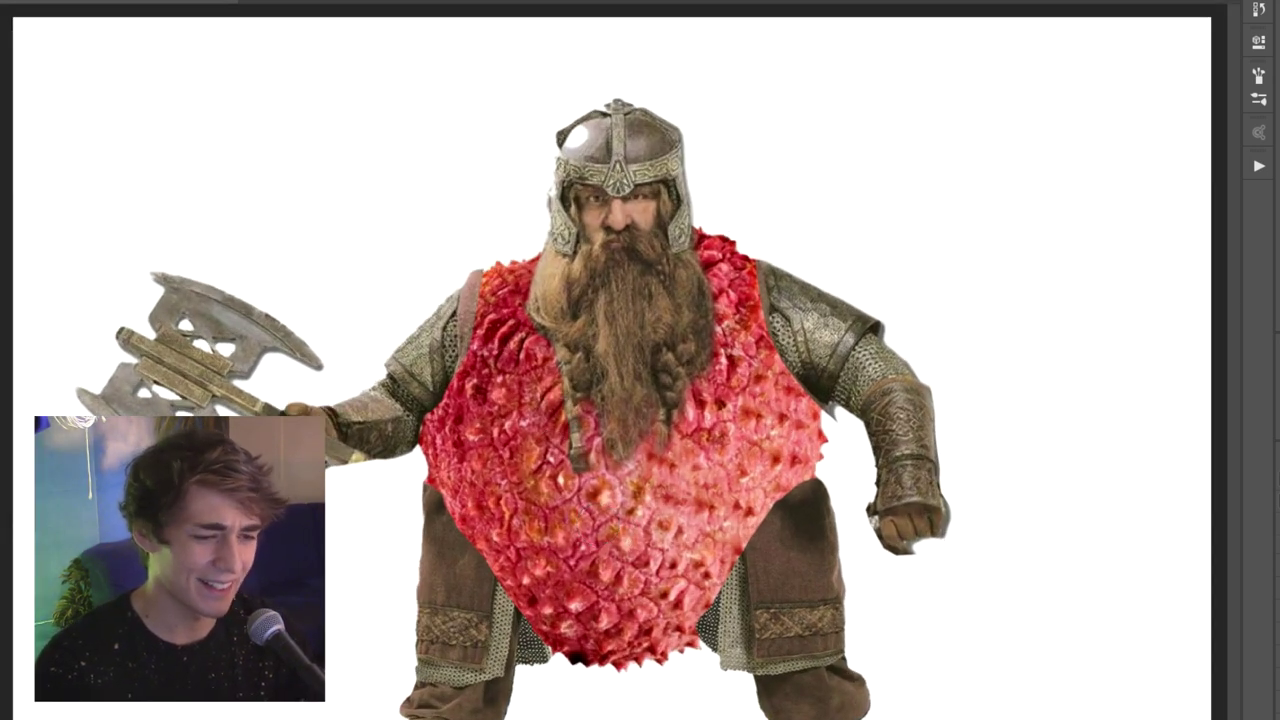
{"action": "key", "text": "ctrl+minus"}
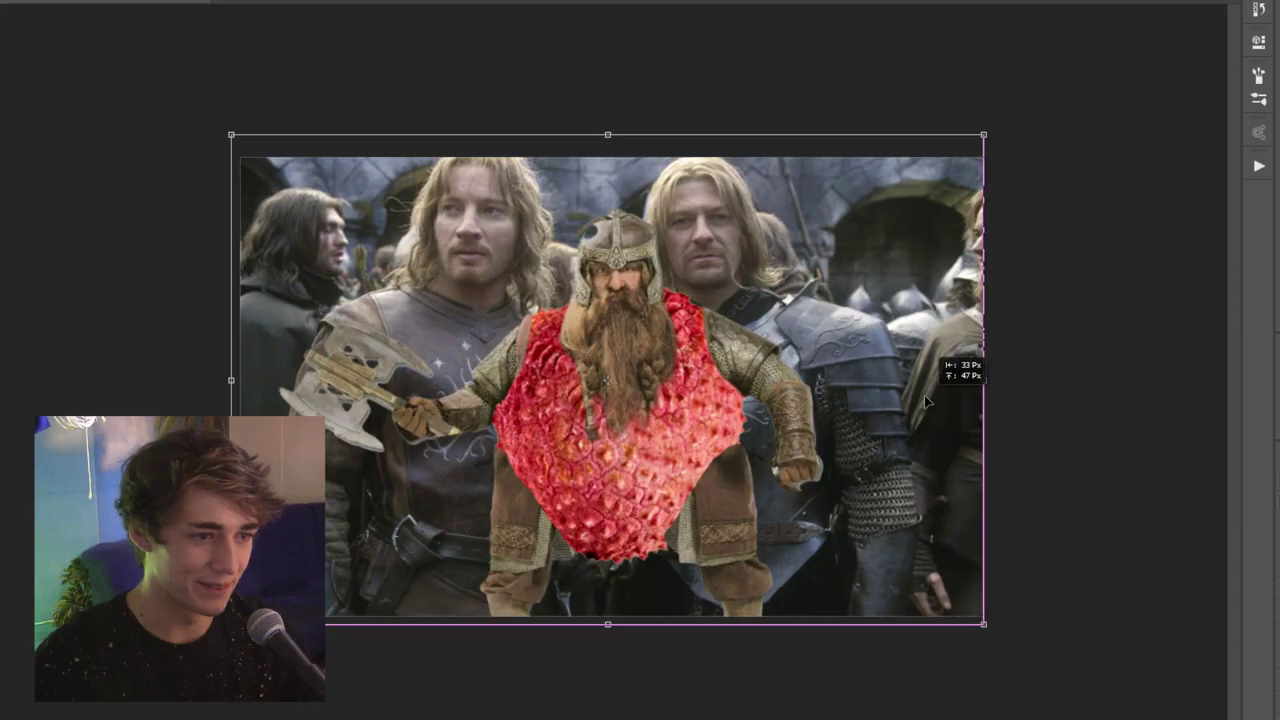
Widen the courtyard background slightly to the right and commit the transform.
{"action": "left_click_drag", "start_coordinate": [986, 381], "coordinate": [994, 381]}
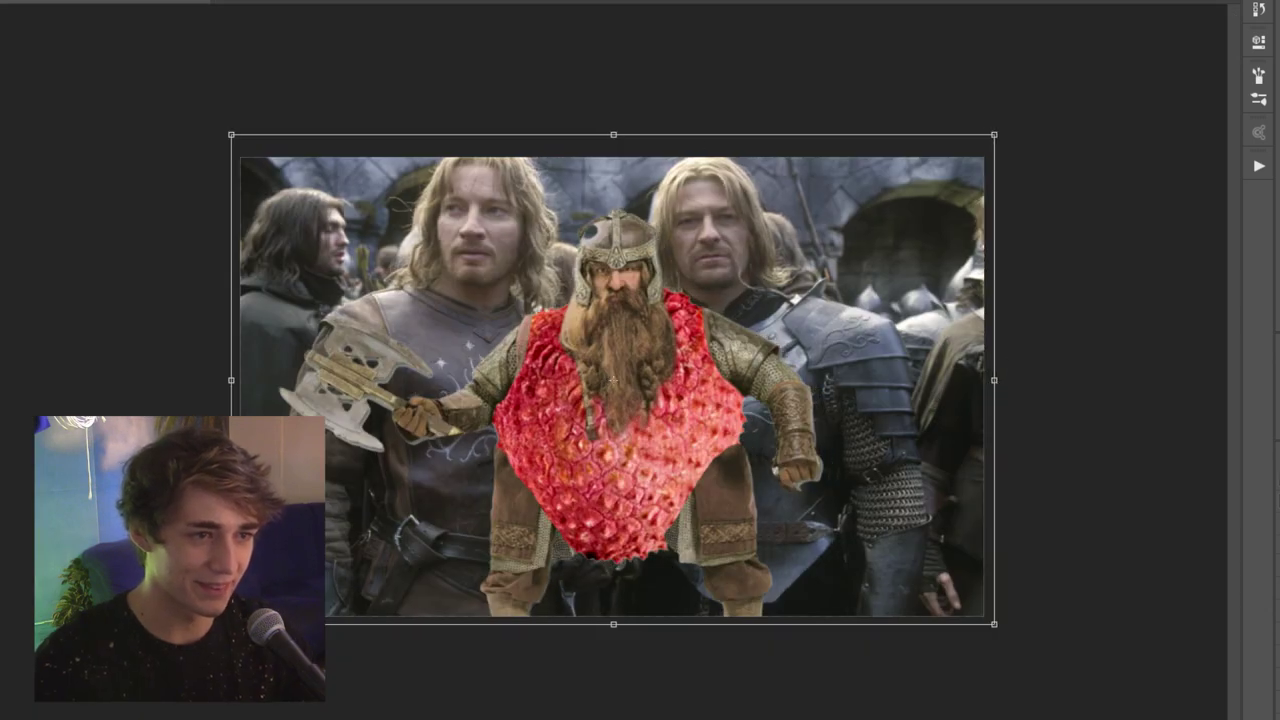
{"action": "key", "text": "Return"}
{"action": "key", "text": "ctrl+plus"}
{"action": "key", "text": "ctrl+plus"}
{"action": "key", "text": "ctrl+minus"}
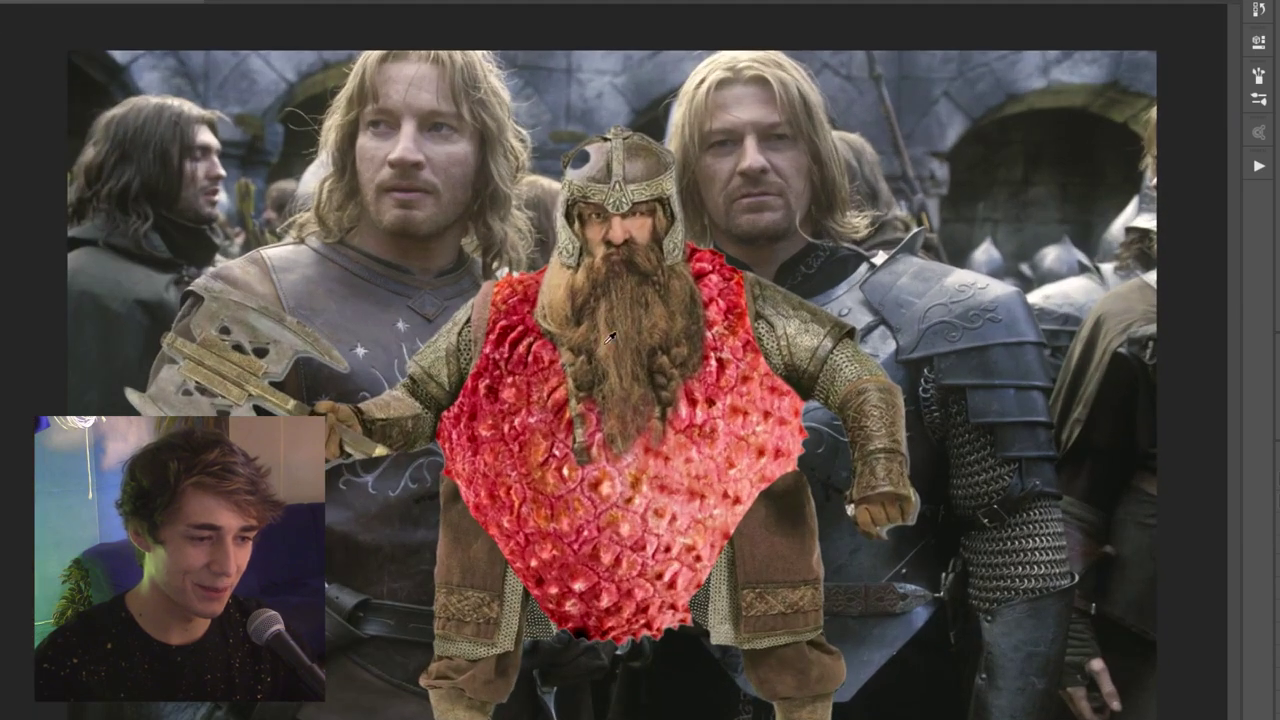
{"action": "scroll", "coordinate": [610, 338], "scroll_direction": "up", "scroll_amount": 1}
{"action": "scroll", "coordinate": [605, 300], "scroll_direction": "down", "scroll_amount": 1}
{"action": "scroll", "coordinate": [594, 57], "scroll_direction": "up", "scroll_amount": 3}
{"action": "scroll", "coordinate": [588, 225], "scroll_direction": "down", "scroll_amount": 1}
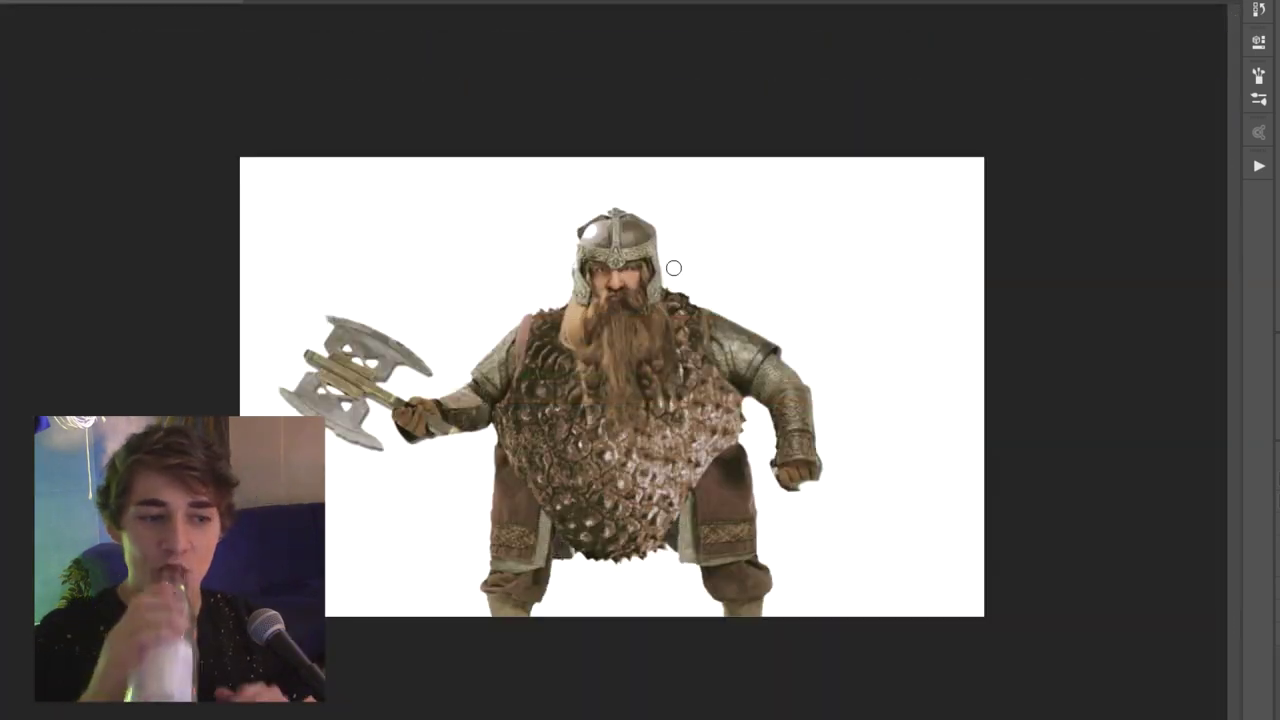
Zoom in closely on Gimli to inspect his brown scaly body texture.
{"action": "key", "text": "ctrl+plus"}
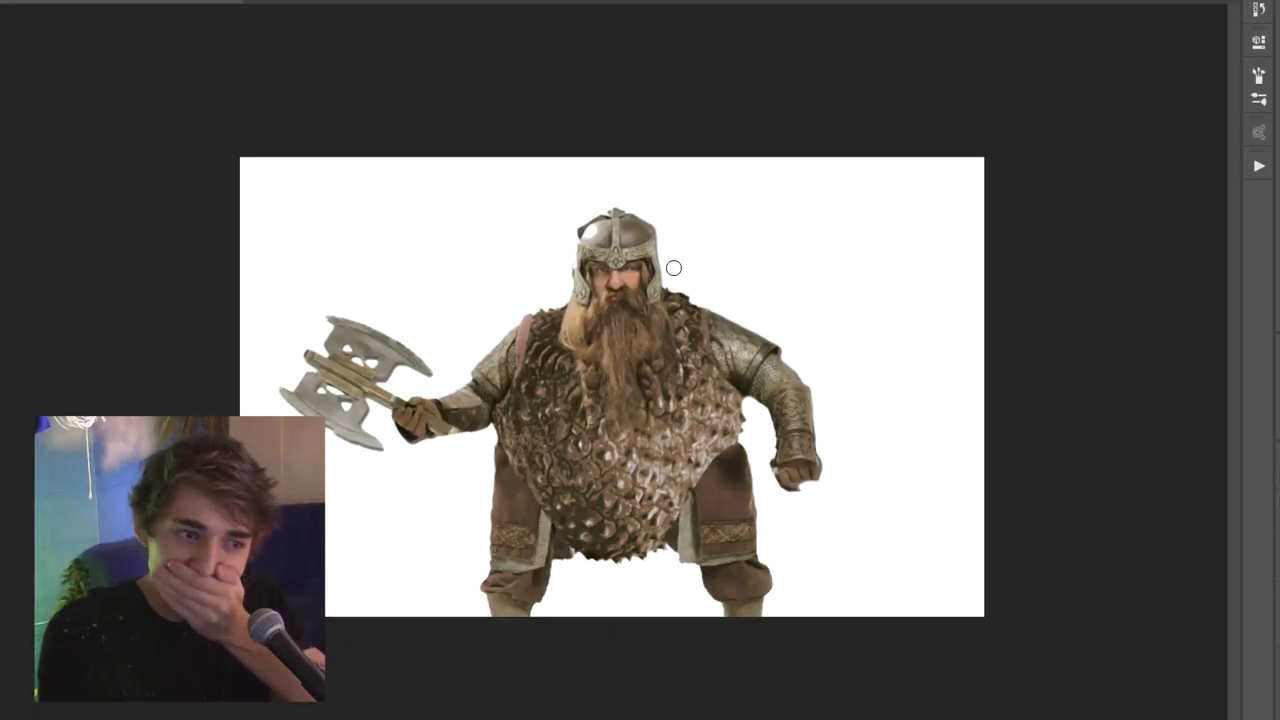
{"action": "key", "text": "ctrl+plus"}
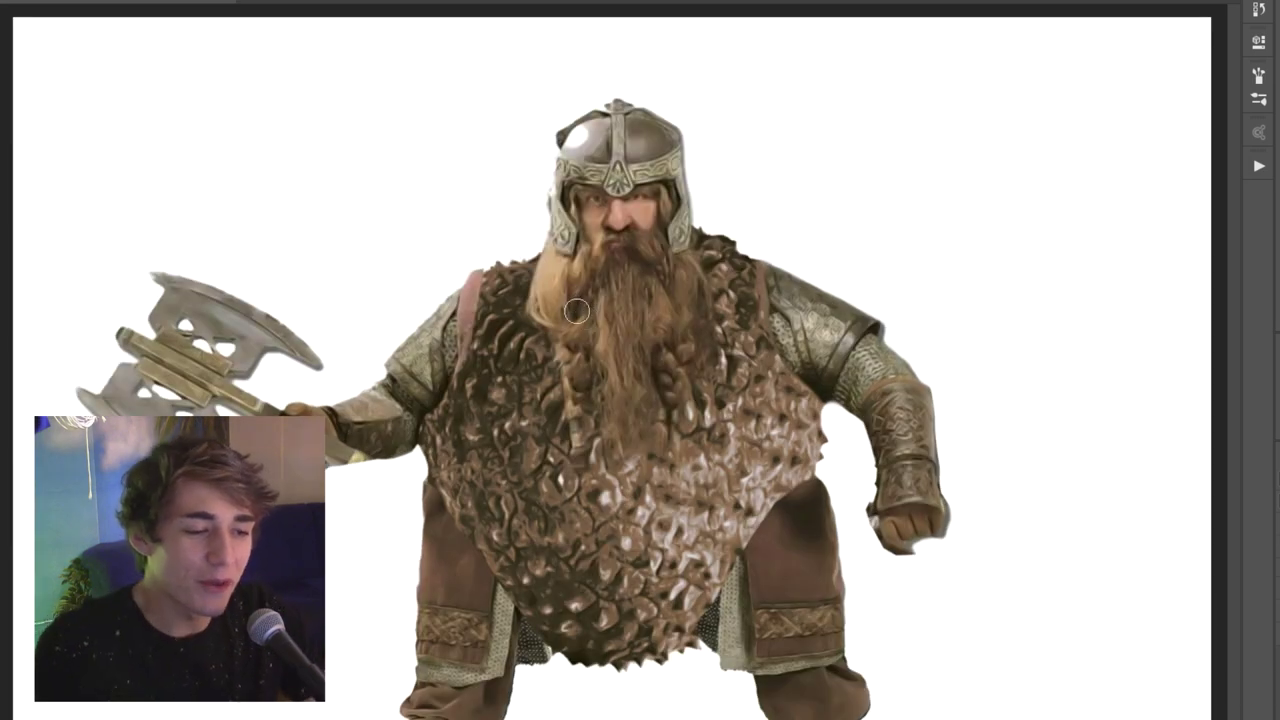
{"action": "key", "text": "ctrl+minus"}
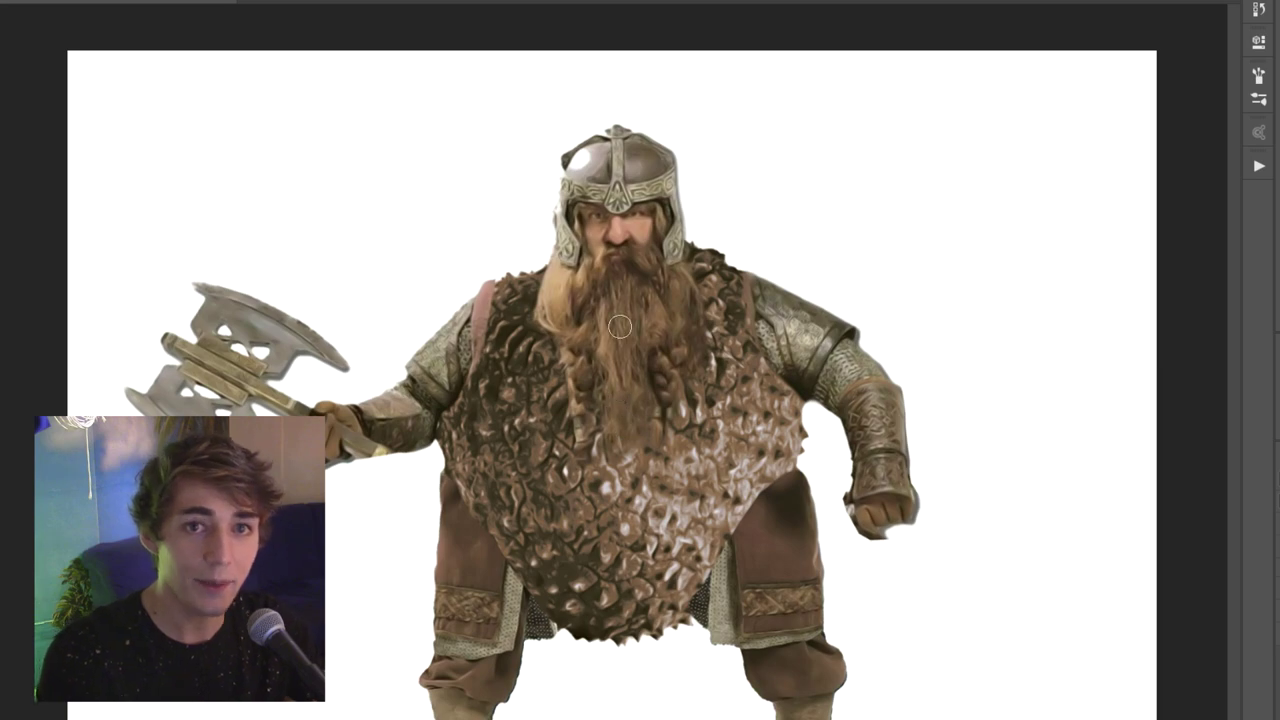
{"action": "scroll", "coordinate": [574, 342], "scroll_direction": "up", "scroll_amount": 3}
{"action": "scroll", "coordinate": [580, 400], "scroll_direction": "down", "scroll_amount": 4}
{"action": "scroll", "coordinate": [589, 492], "scroll_direction": "up", "scroll_amount": 1}
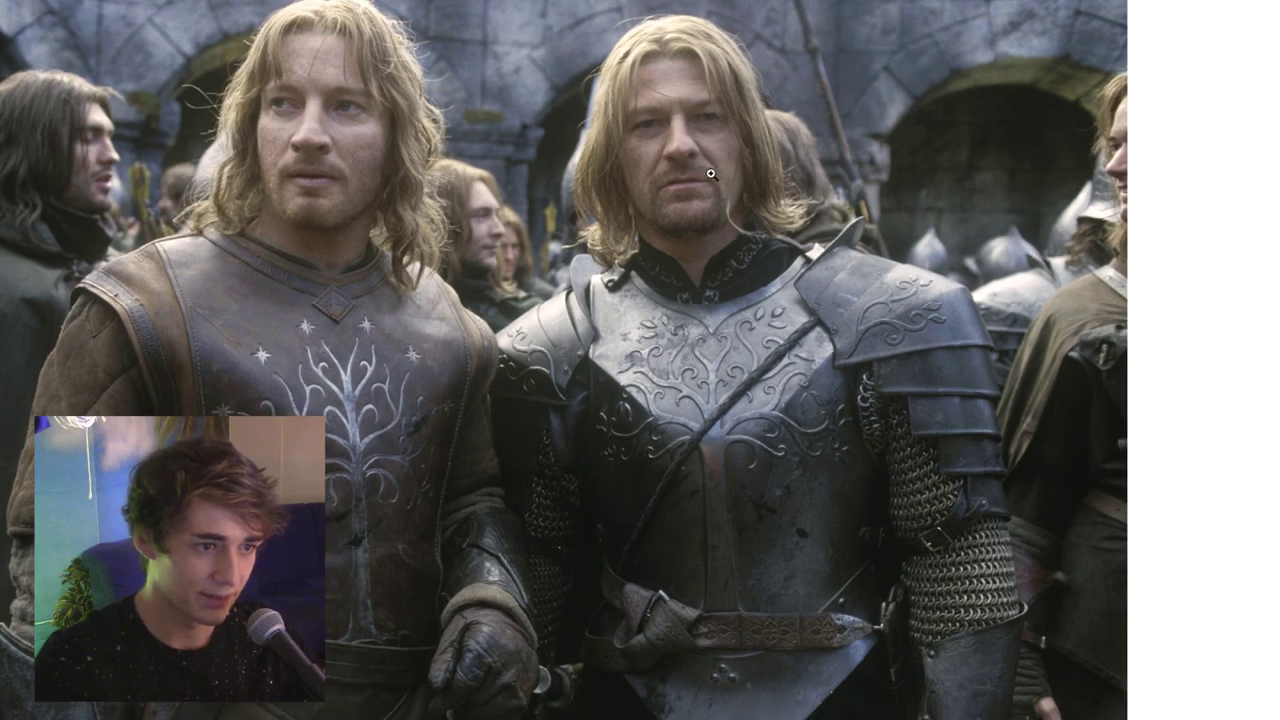
Copy the courtyard photo of two armoured men from Chrome and save the Photoshop document.
{"action": "right_click", "coordinate": [712, 170]}
{"action": "left_click", "coordinate": [765, 216]}
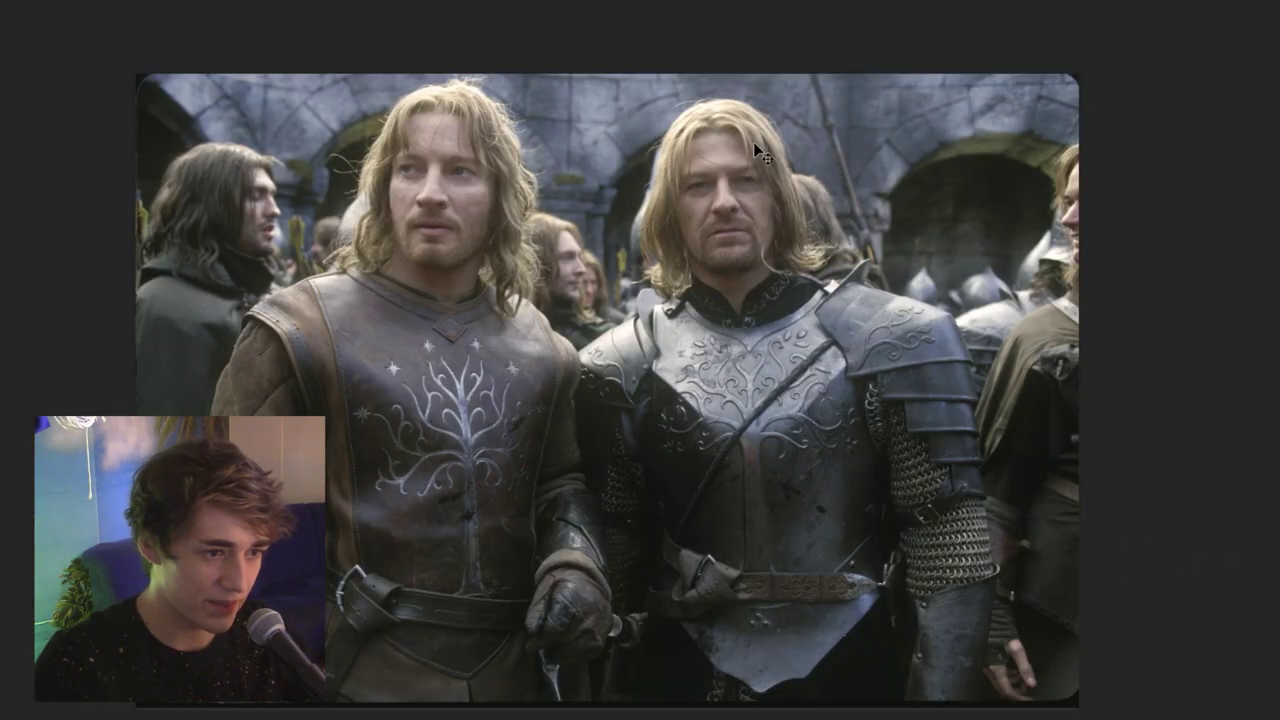
{"action": "key", "text": "ctrl+s"}
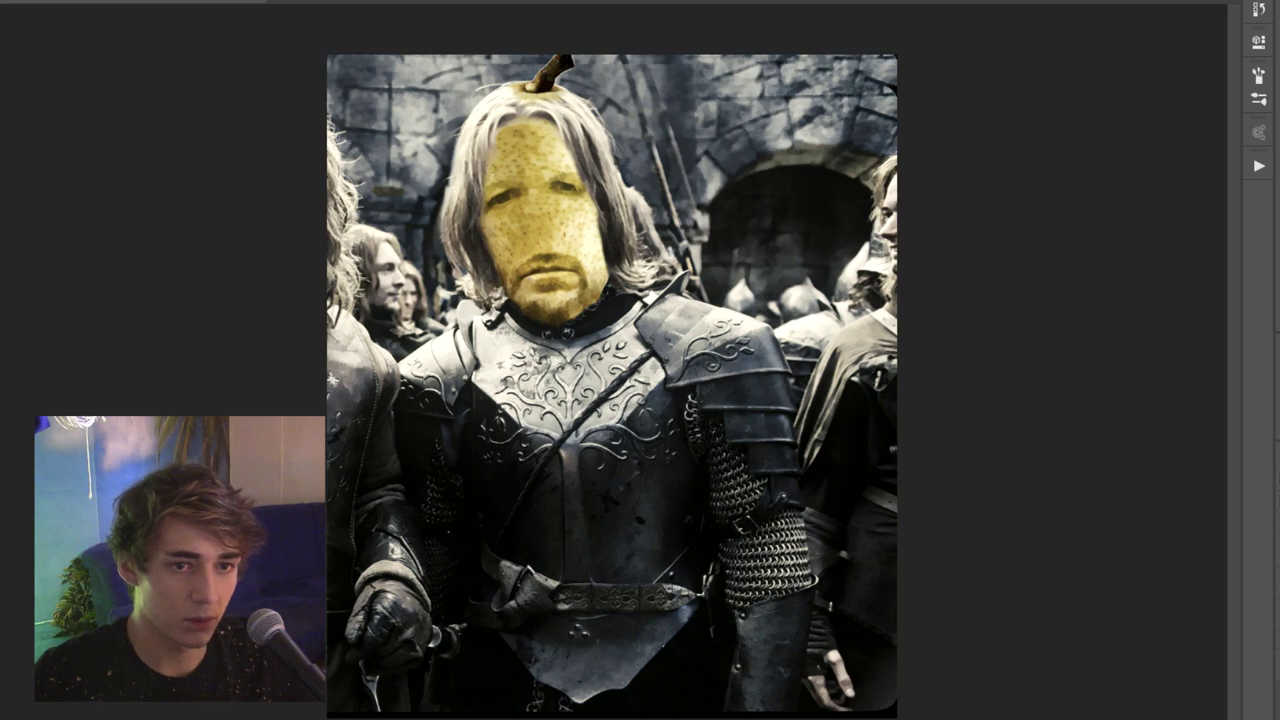
{"action": "scroll", "coordinate": [310, 200], "scroll_direction": "up", "scroll_amount": 3}
{"action": "scroll", "coordinate": [400, 180], "scroll_direction": "down", "scroll_amount": 3}
{"action": "scroll", "coordinate": [463, 151], "scroll_direction": "up", "scroll_amount": 1}
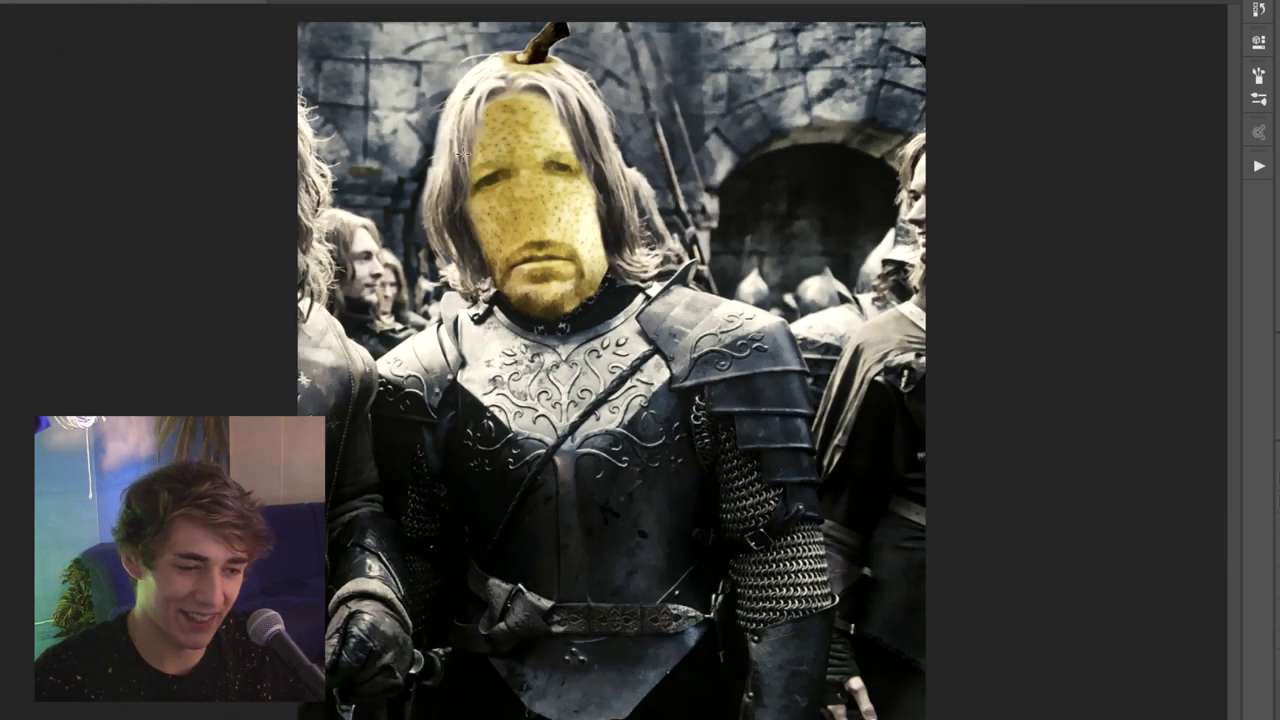